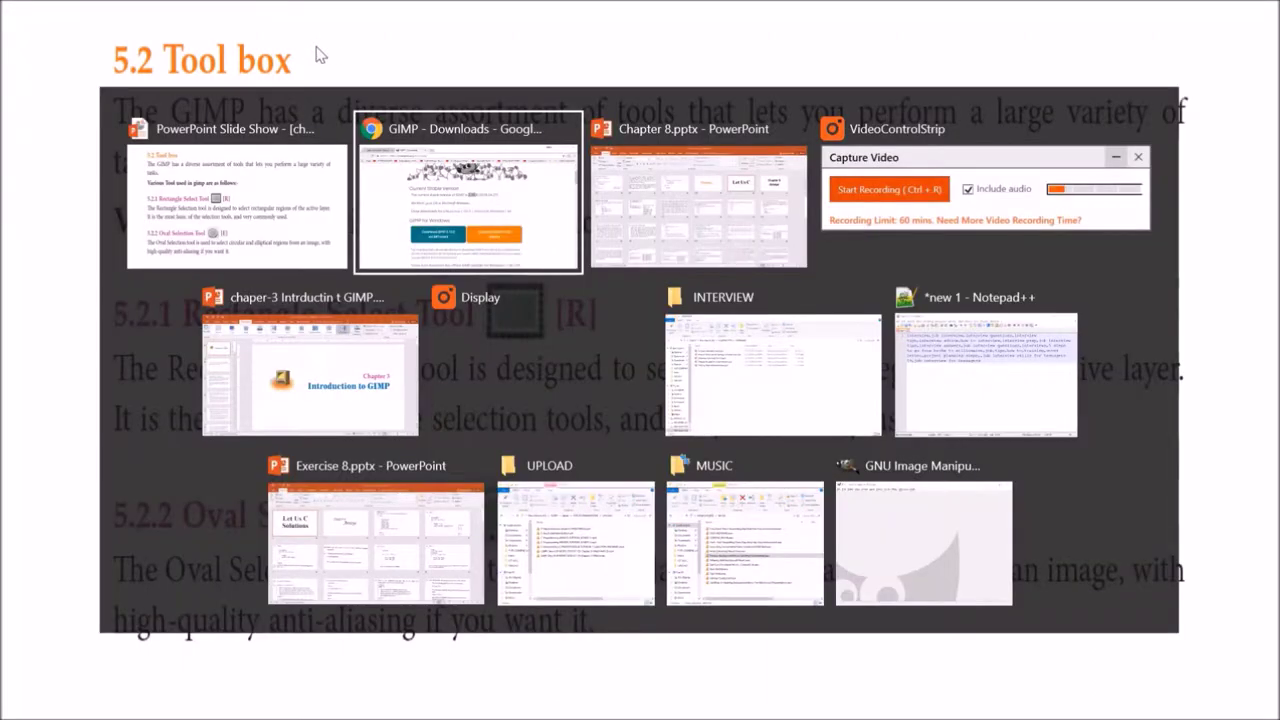
key("alt+Tab")
key("alt+Tab")
key("alt+Tab")
key("alt+Tab")
key("alt+Tab")
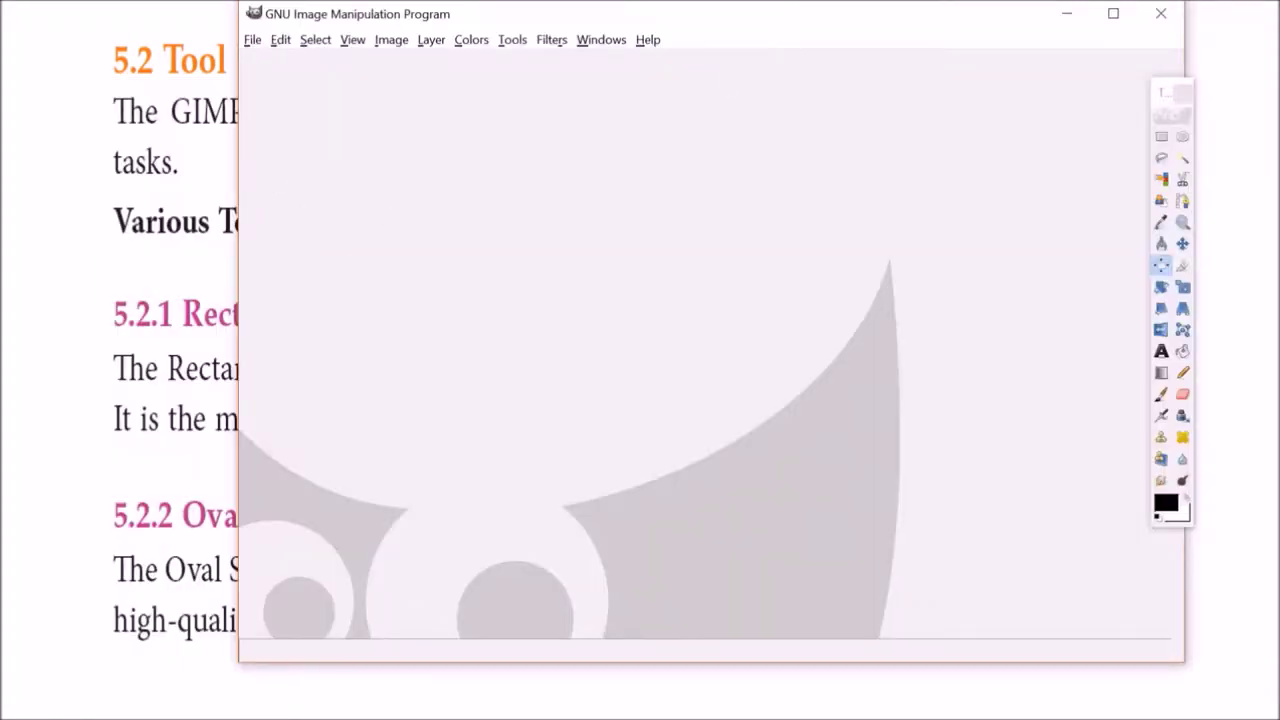
Step: Switch to the GNU Image Manipulation Program window and maximize it to fill the screen
double_click(796, 17)
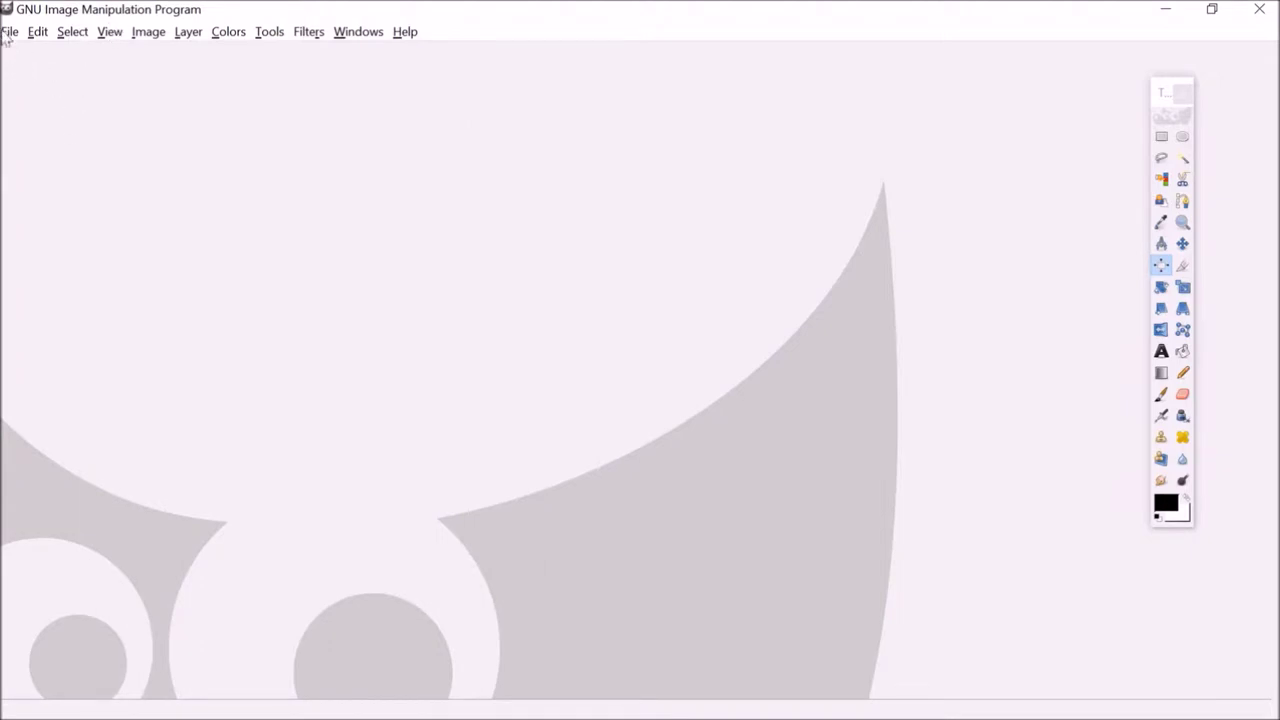
left_click(9, 33)
Step: Create a new blank white image from the 800x600 template
left_click(30, 55)
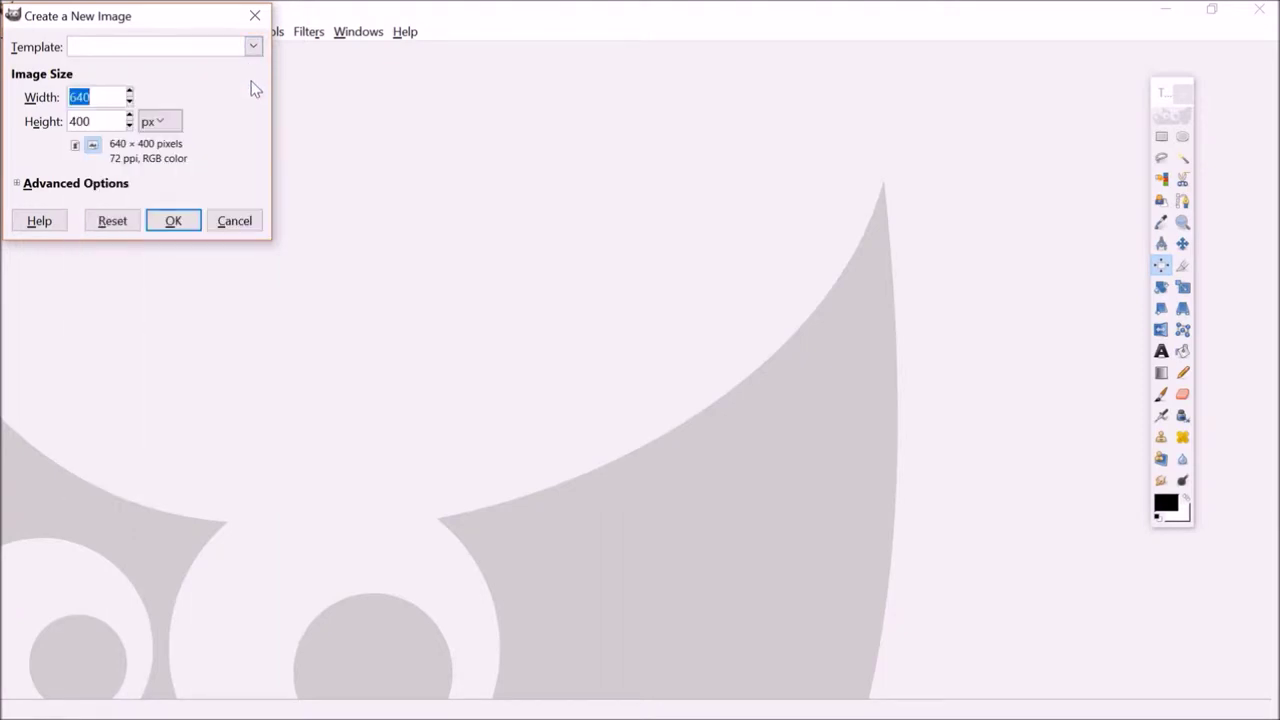
left_click(254, 50)
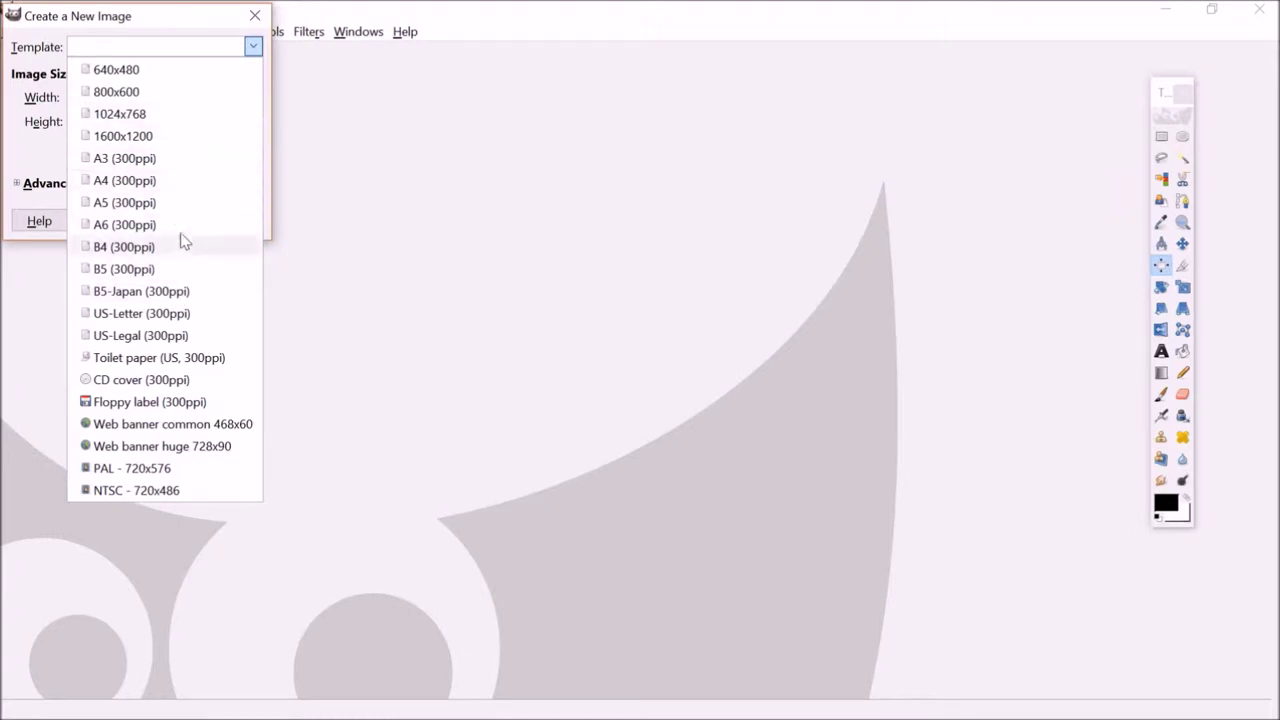
left_click(183, 93)
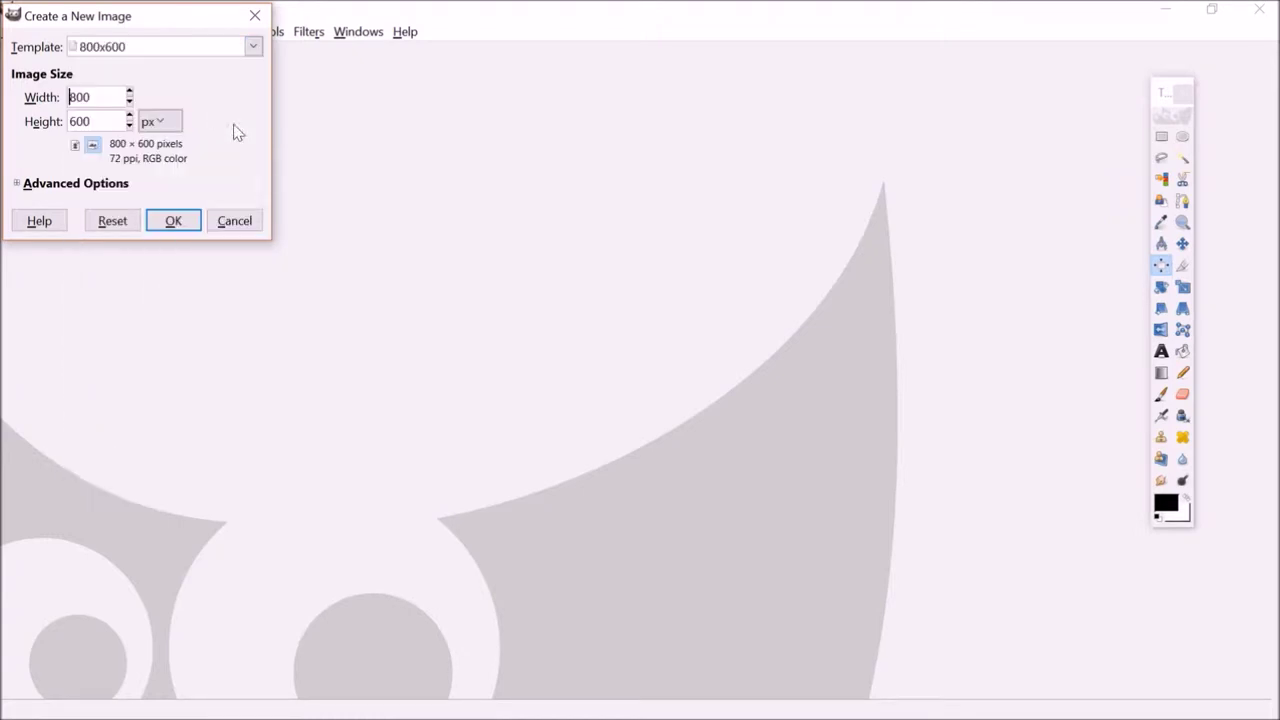
left_click(175, 224)
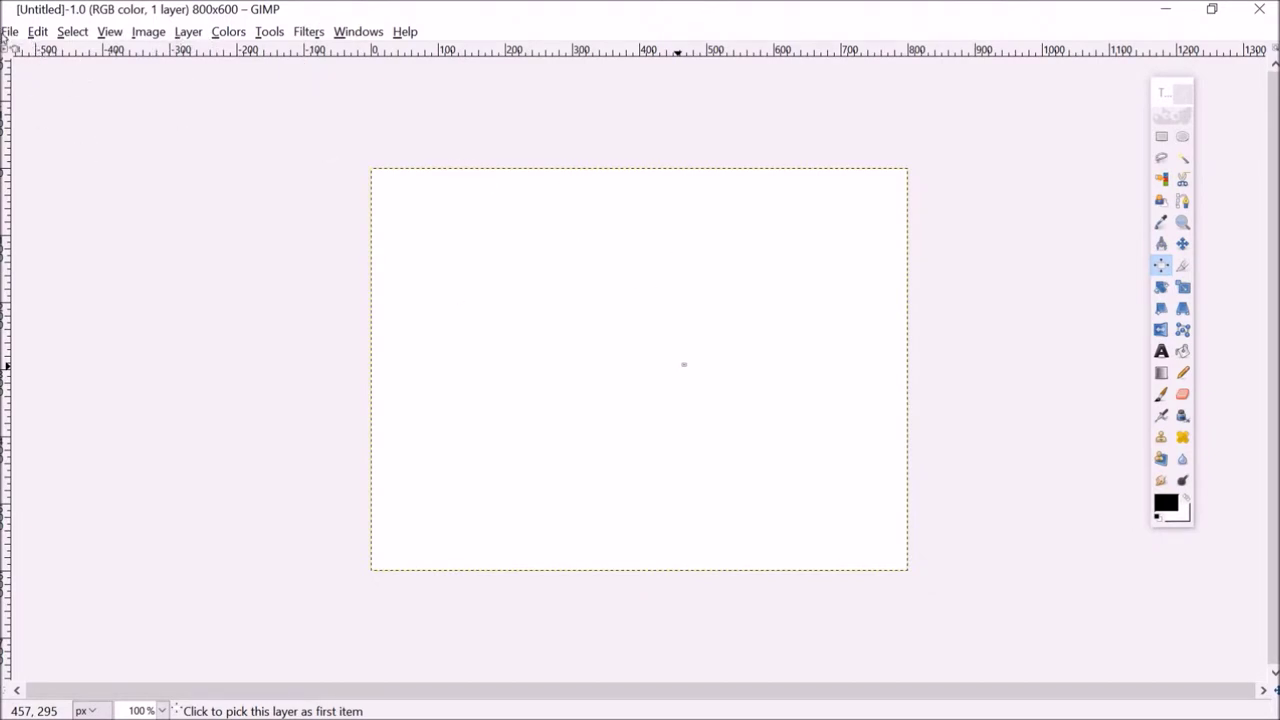
left_click(8, 33)
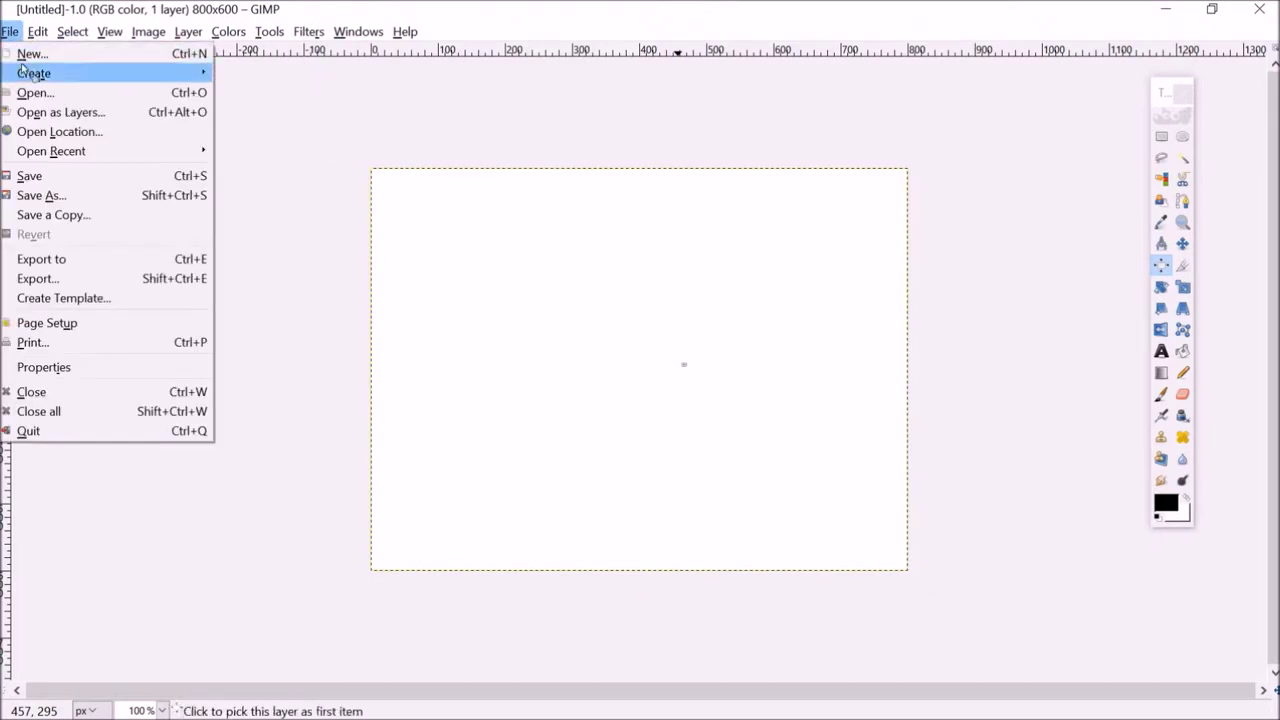
Step: Open the 2000 × 1333 photo BABY - Copy.JPG from Recently Used
left_click(68, 95)
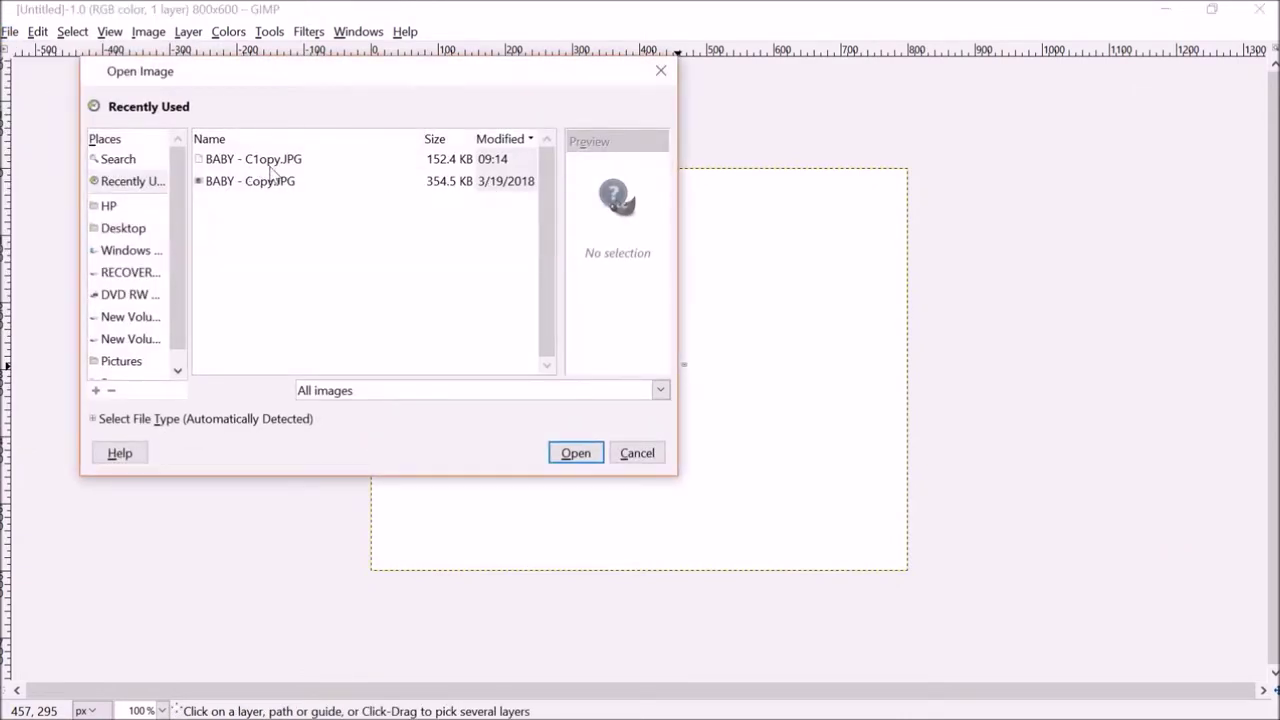
left_click(284, 183)
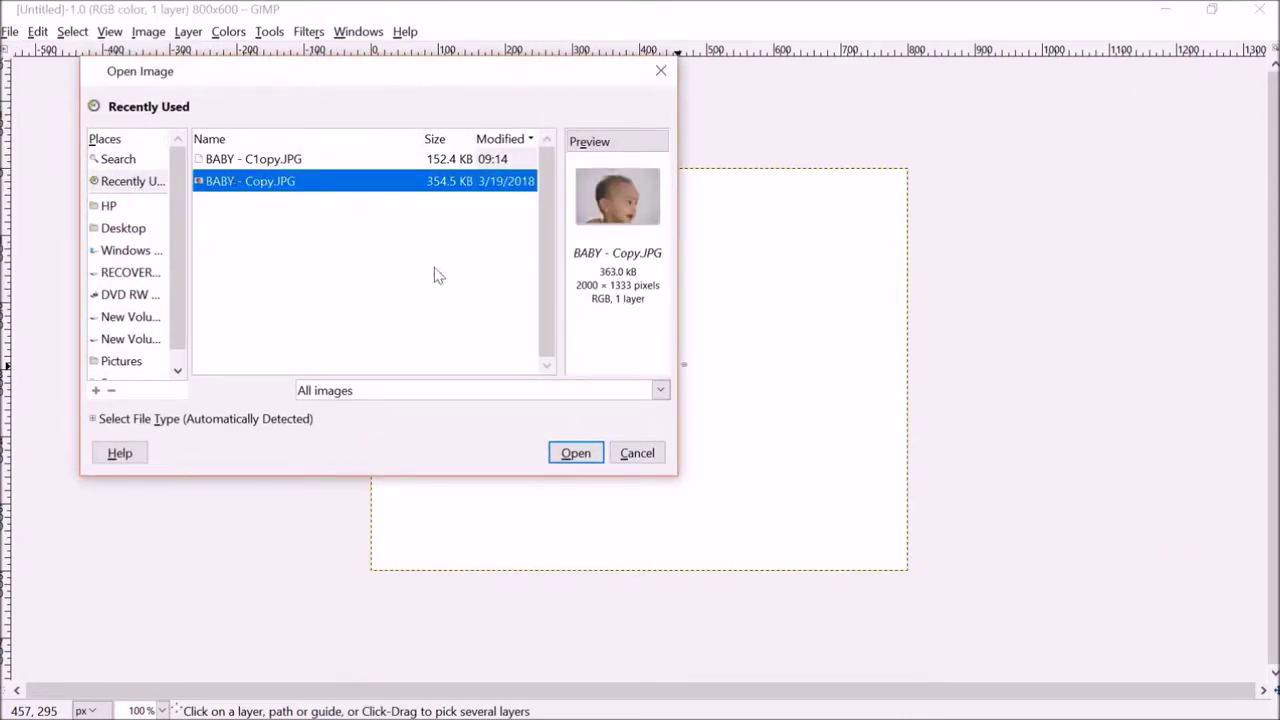
left_click(590, 453)
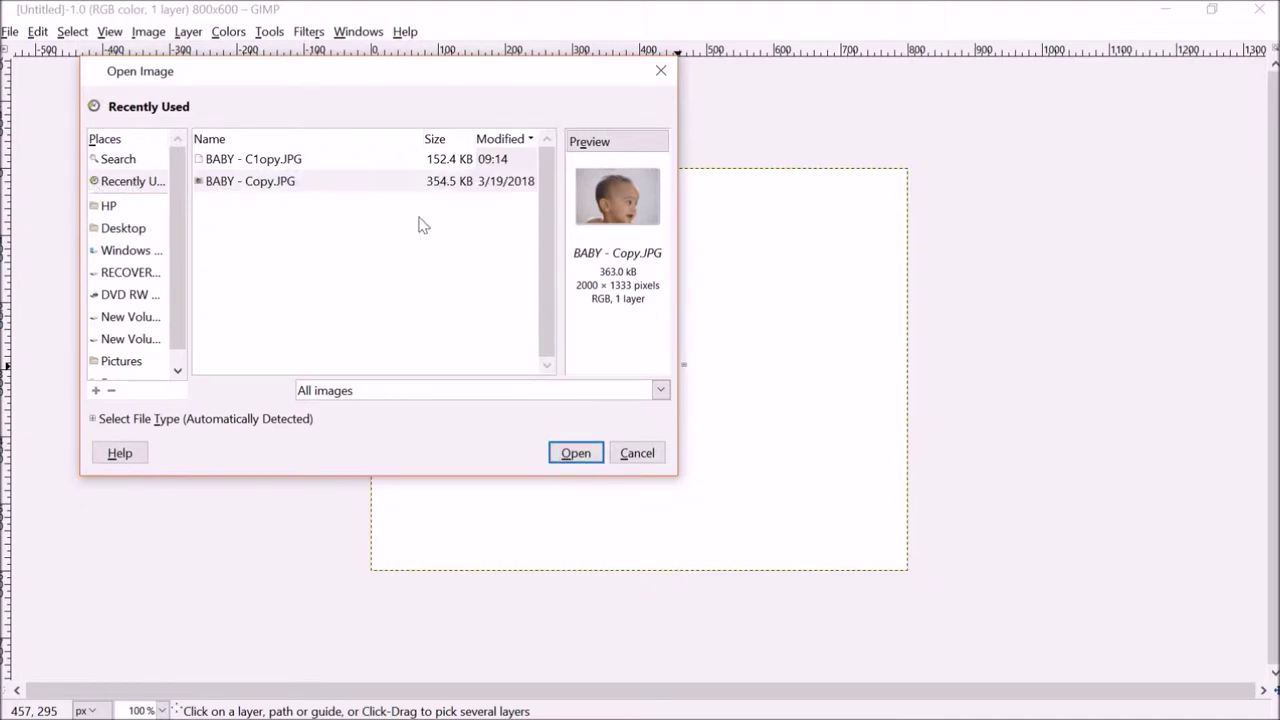
double_click(315, 182)
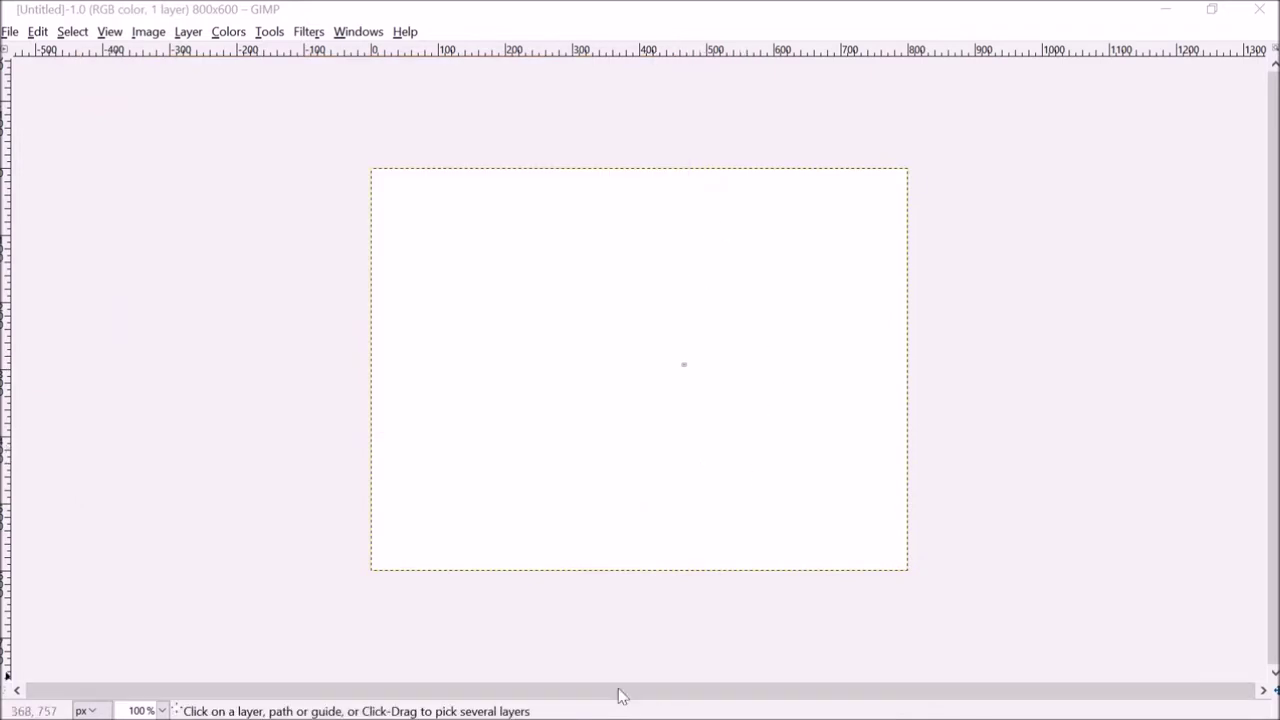
Step: Maximize the BABY - Copy.JPG window and fuzzy-select a colour region from the baby's forehead
key("alt+Tab")
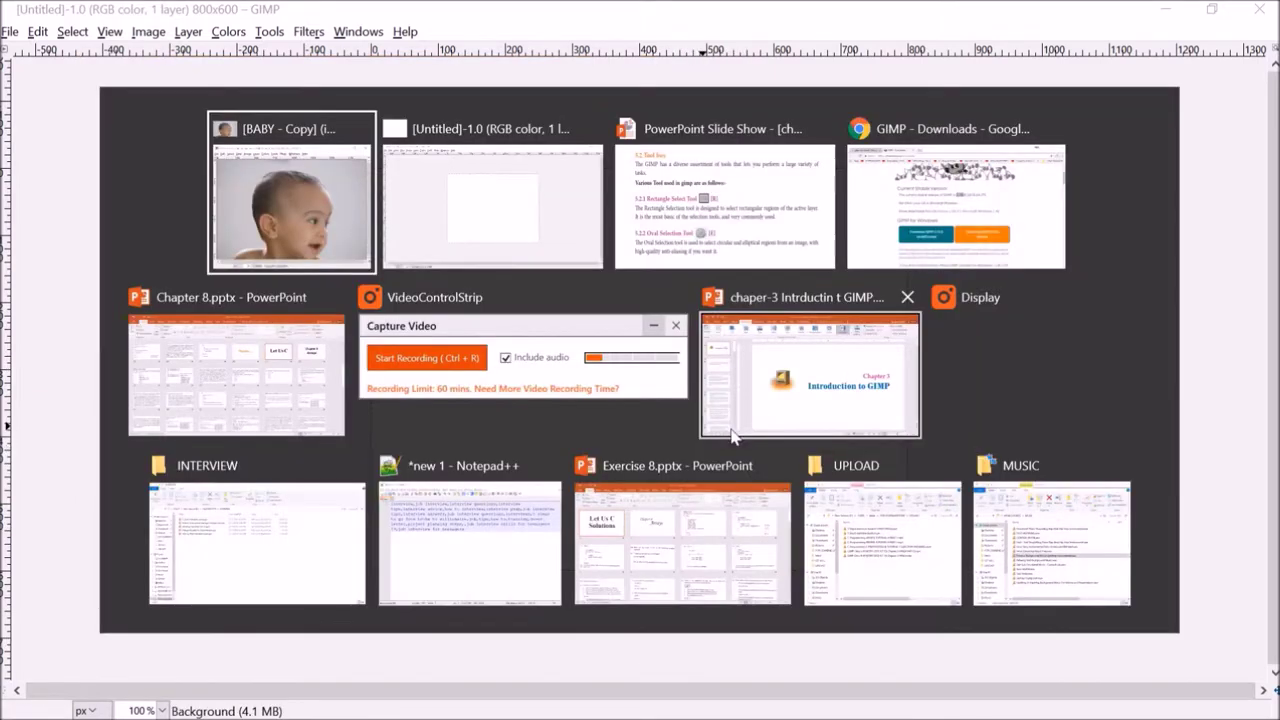
left_click_drag(491, 44, 840, 100)
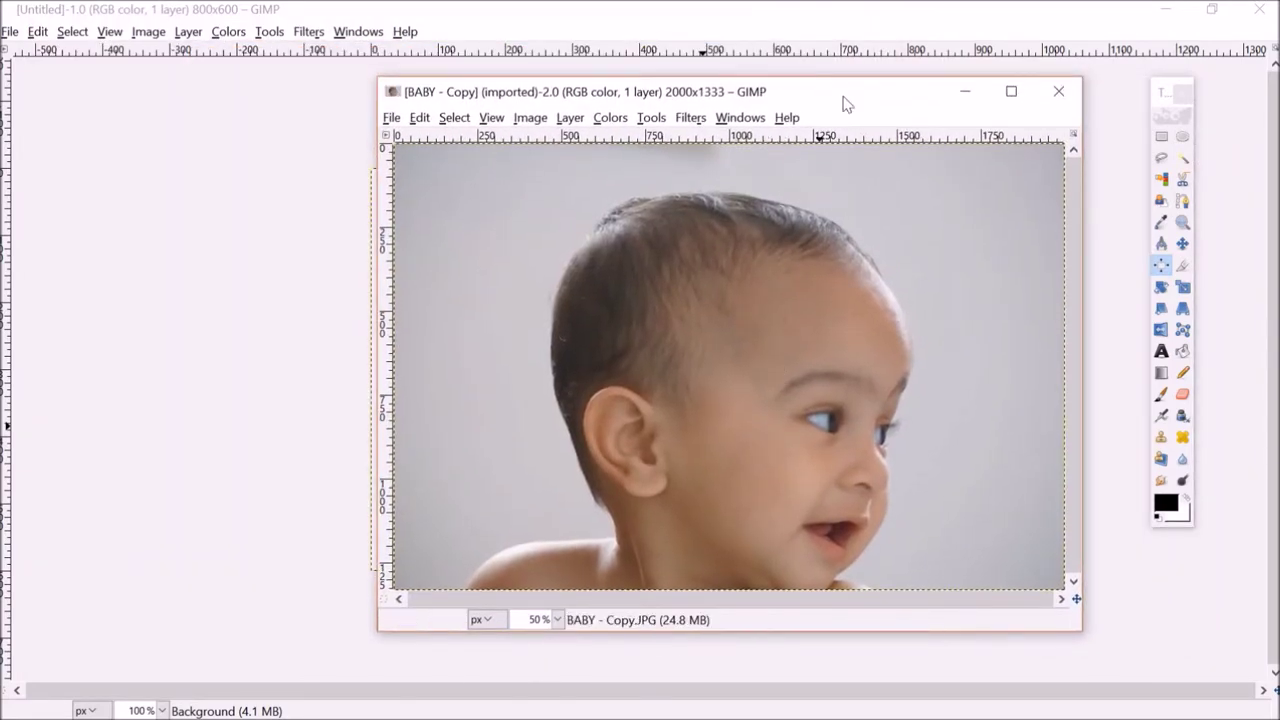
double_click(845, 106)
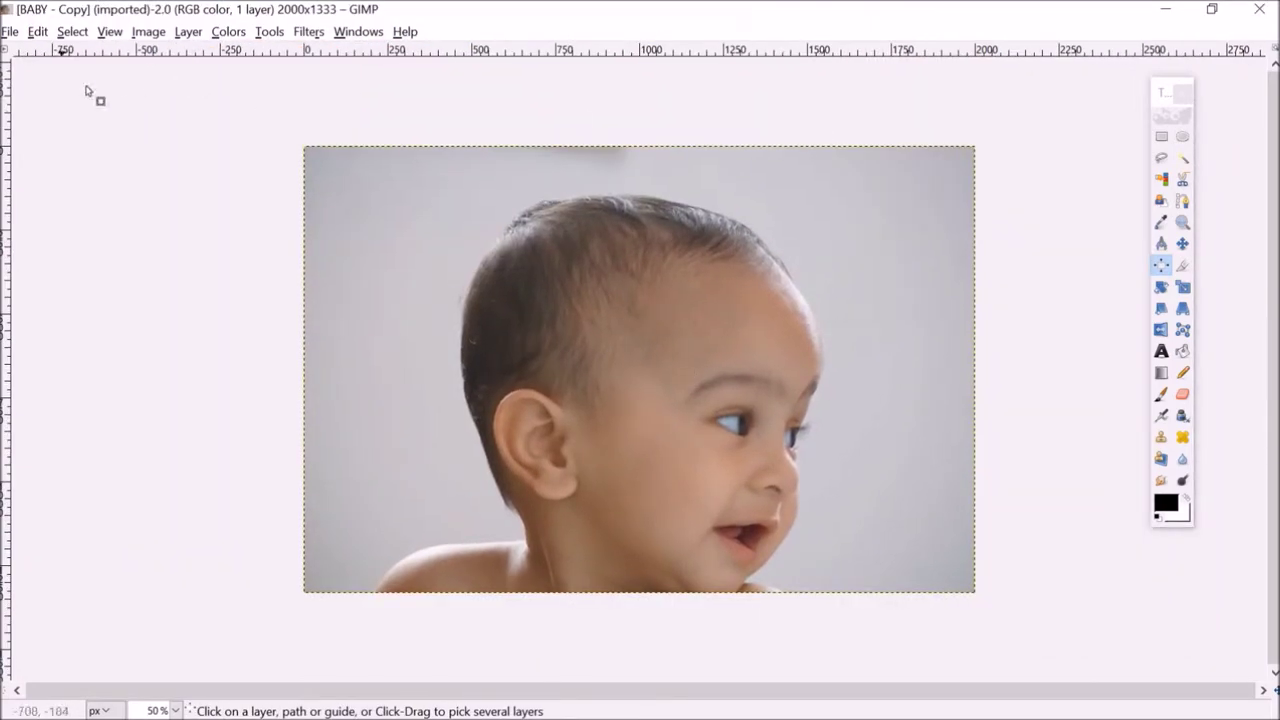
left_click(1183, 158)
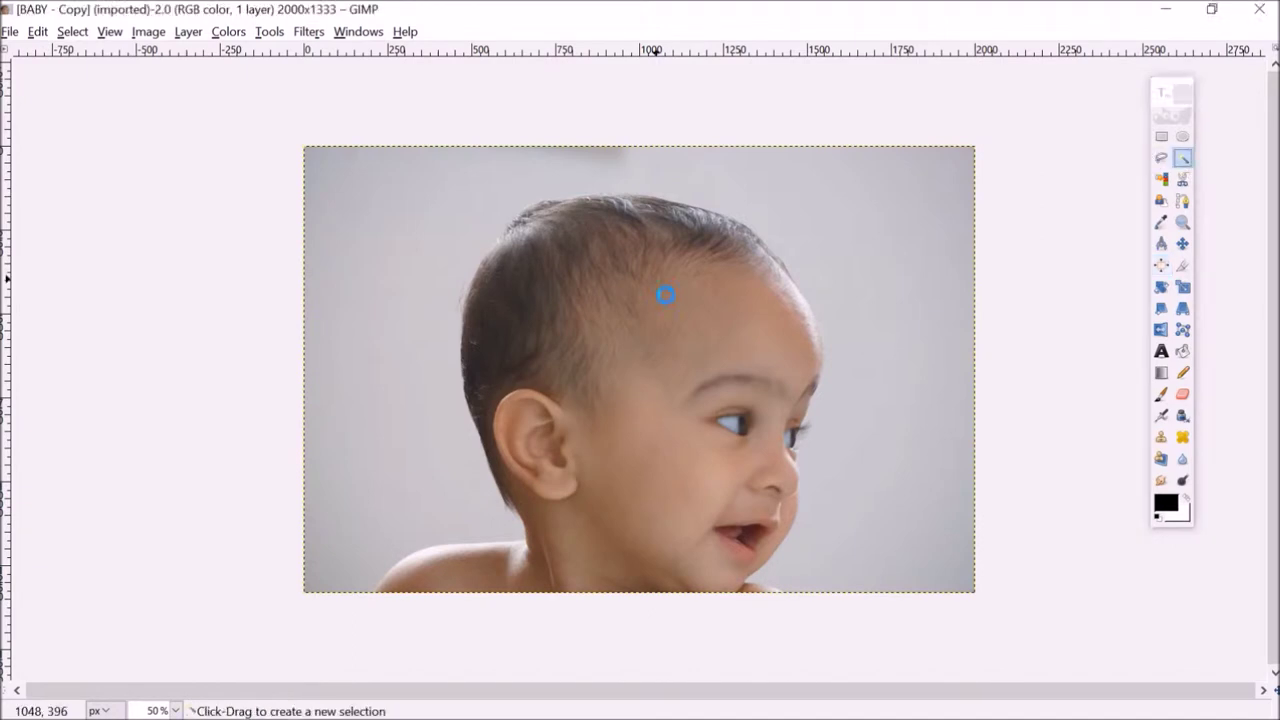
left_click_drag(663, 291, 707, 463)
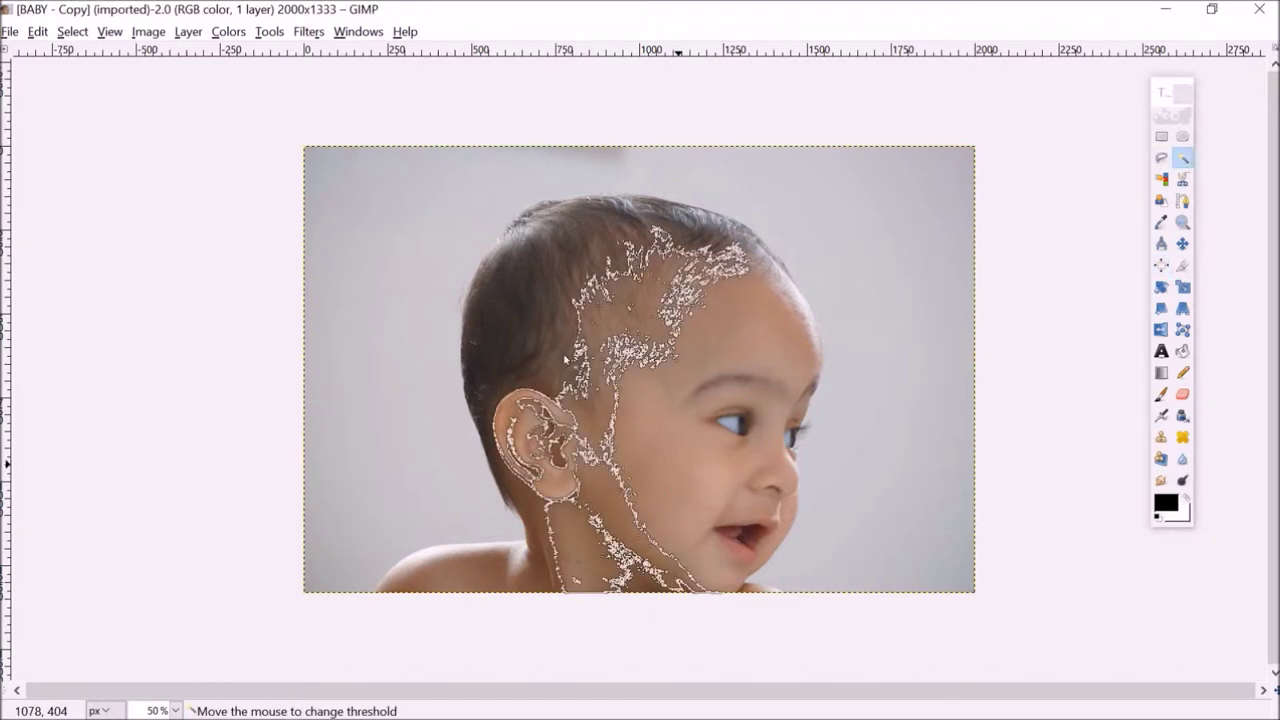
left_click(12, 31)
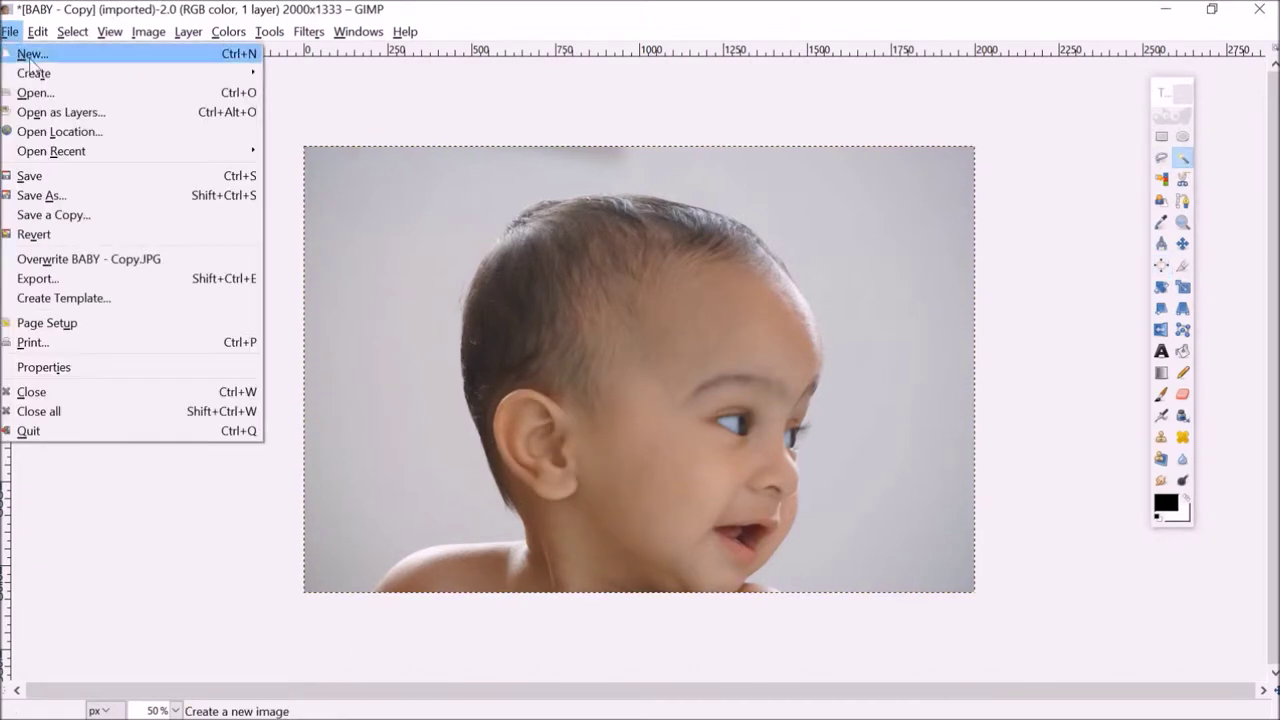
left_click(48, 176)
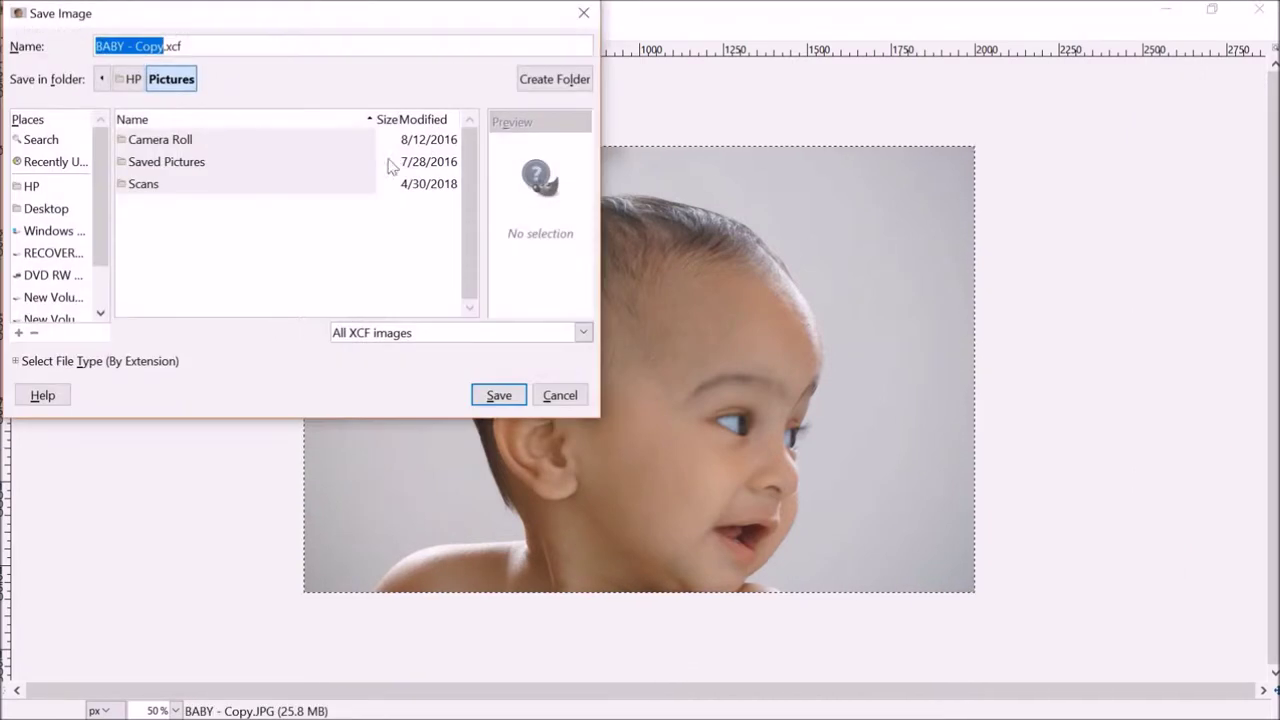
left_click(583, 332)
left_click(555, 426)
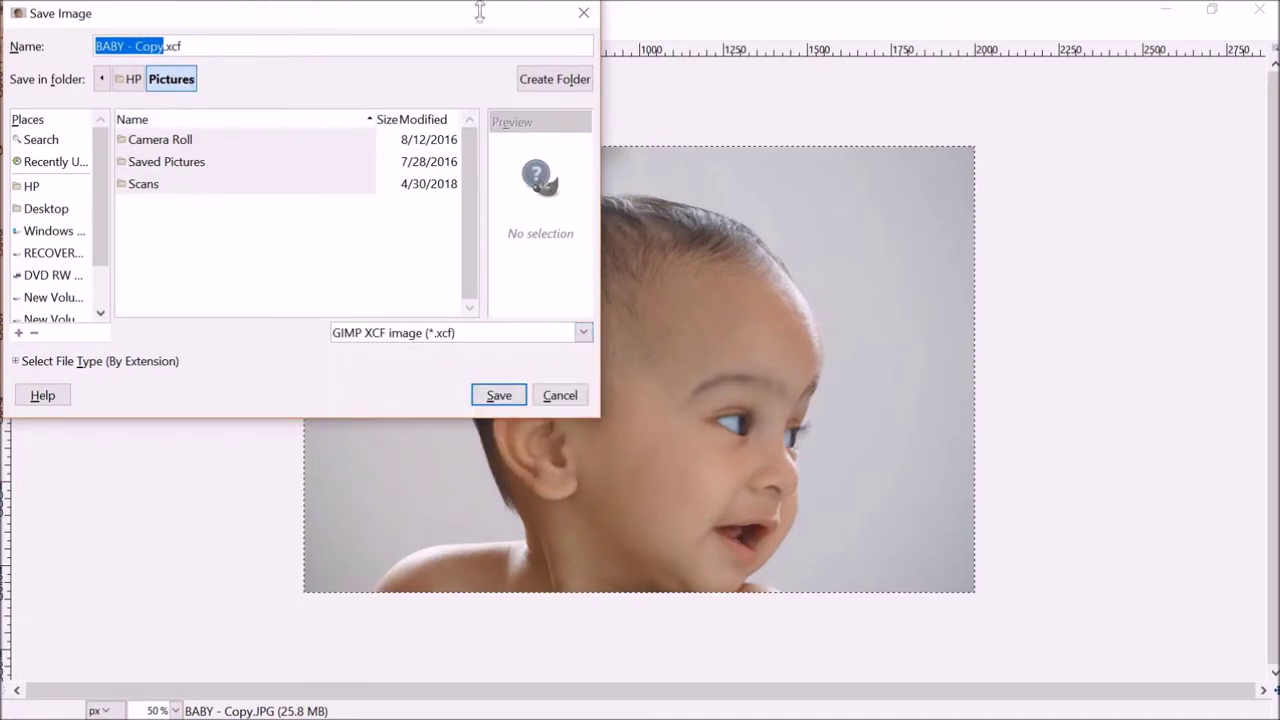
left_click(584, 13)
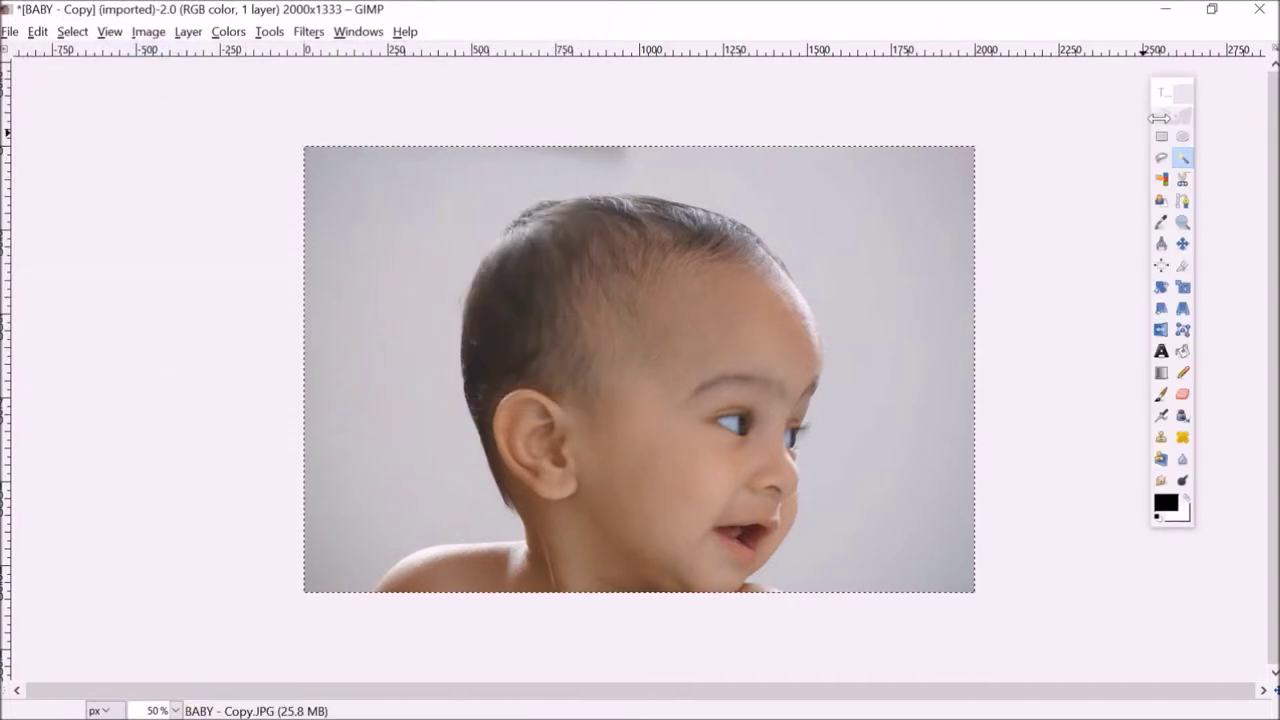
left_click_drag(1155, 93, 136, 105)
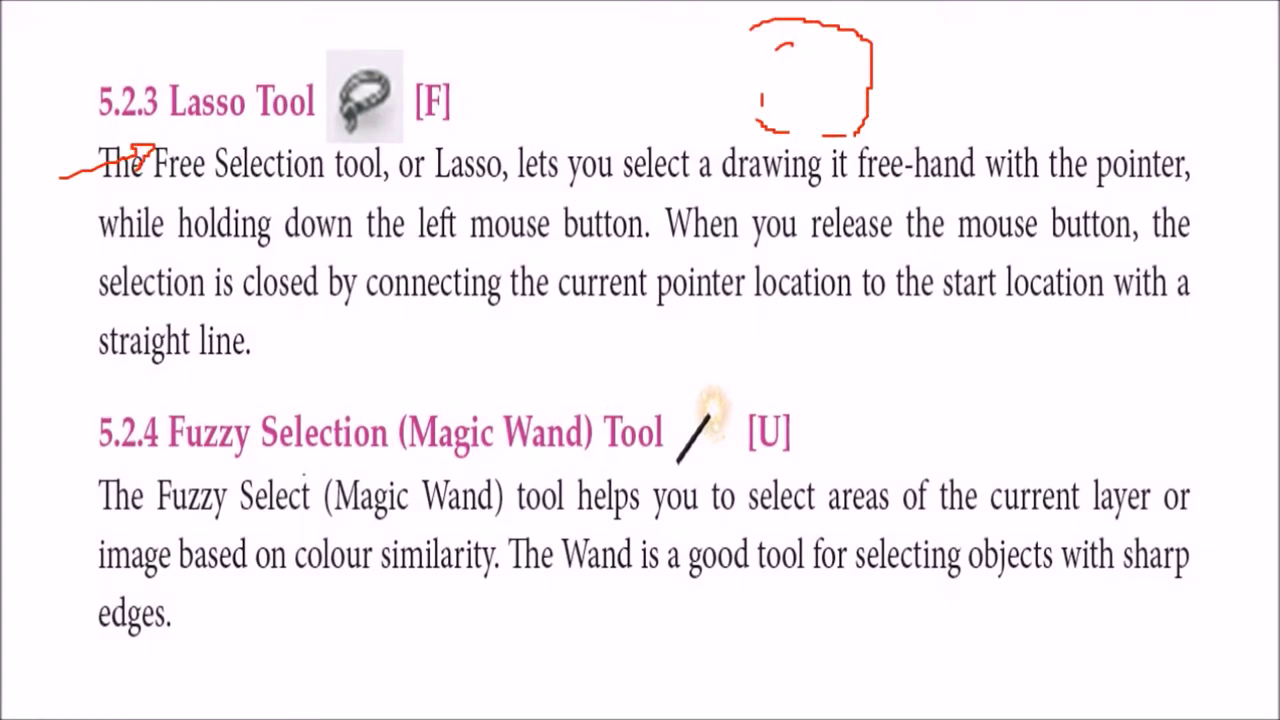
Step: In red ink, underline 'Selection', circle 'Fuzzy Selection' and underline 'The Wand is' on slide 5.2.4
left_click_drag(206, 463, 325, 464)
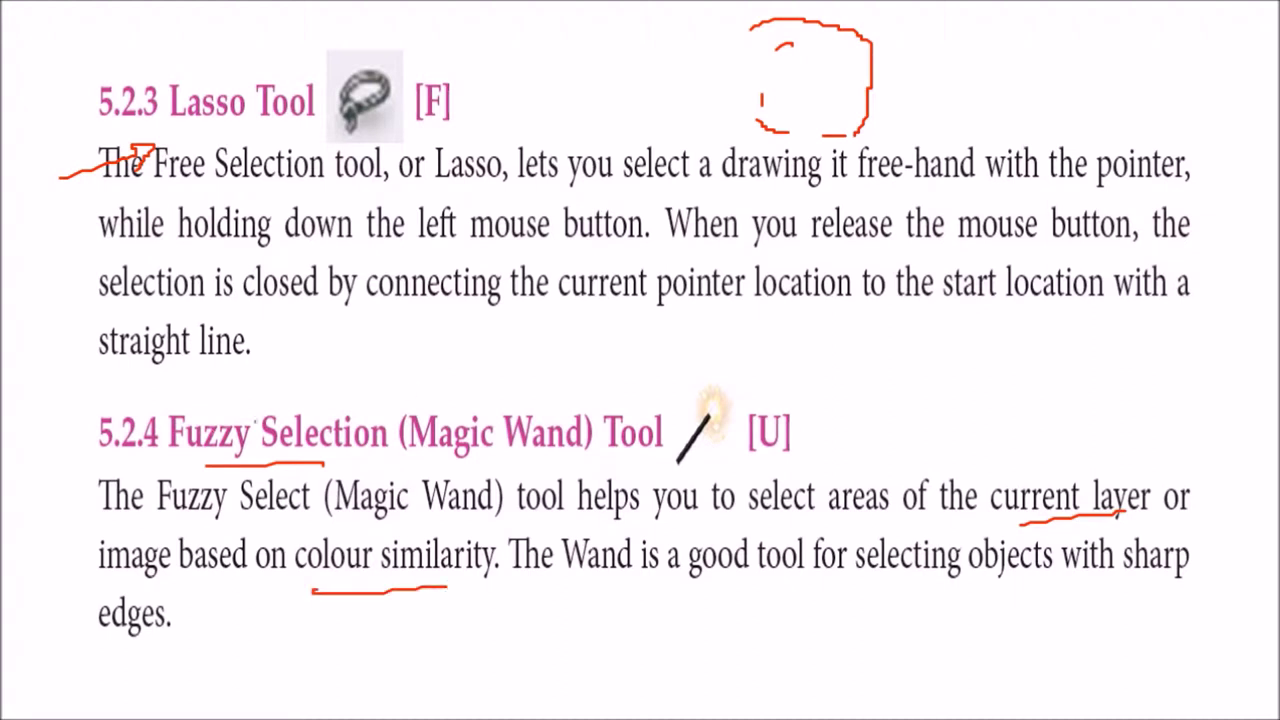
mouse_move(256, 423)
left_mouse_down()
mouse_move(167, 448)
mouse_move(318, 438)
left_mouse_up()
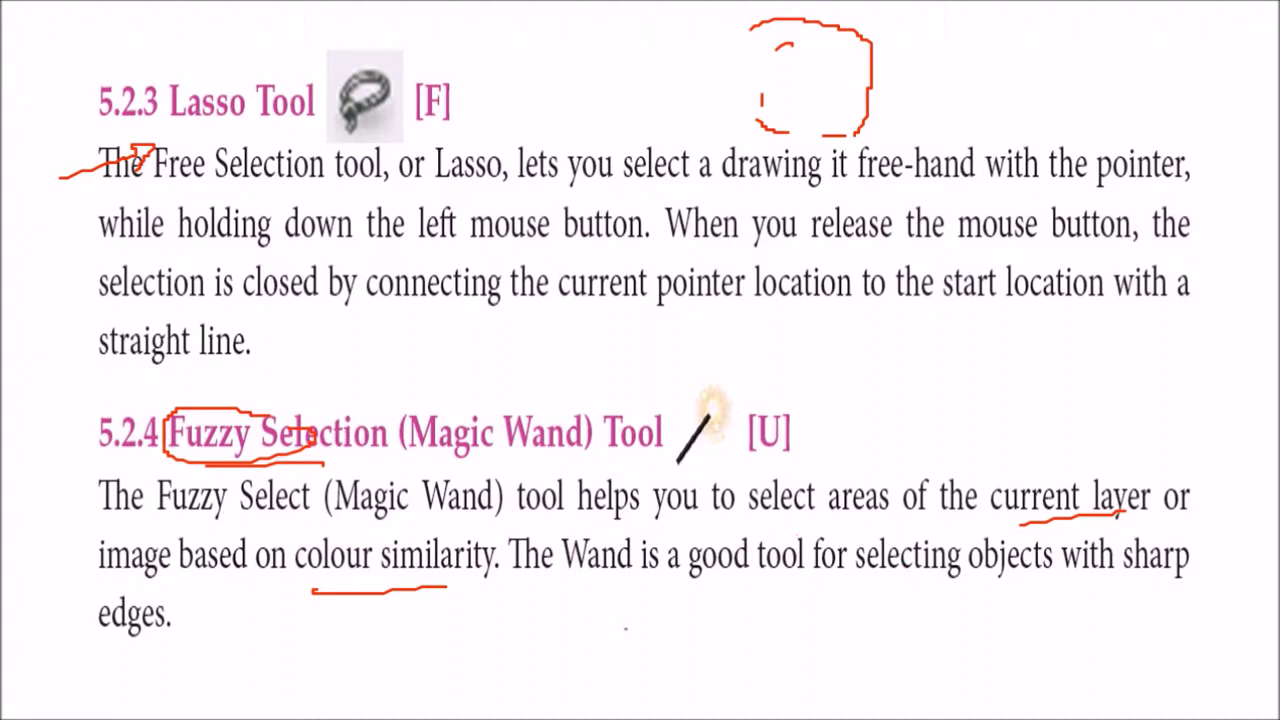
left_click_drag(536, 581, 658, 577)
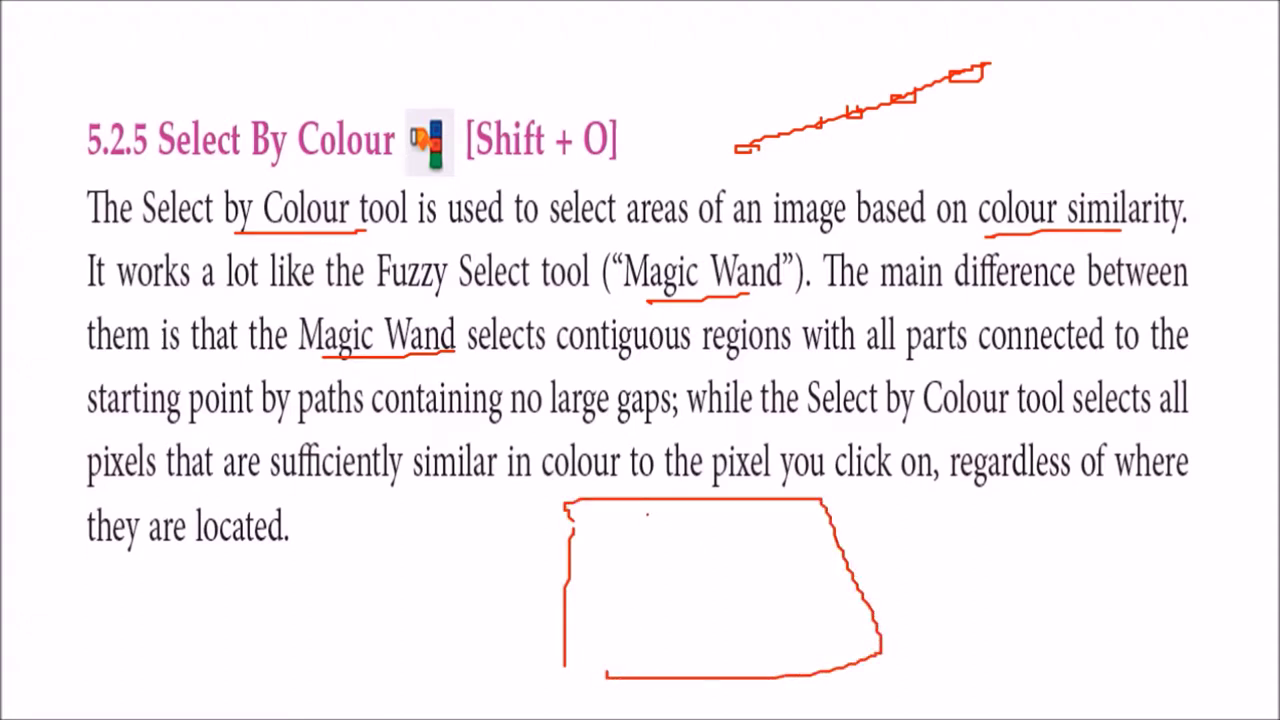
Step: Draw two red blobs and a small box inside the outline on slide 5.2.5
mouse_move(585, 528)
left_mouse_down()
mouse_move(618, 507)
mouse_move(590, 540)
left_mouse_up()
mouse_move(815, 512)
left_mouse_down()
mouse_move(767, 528)
mouse_move(808, 540)
left_mouse_up()
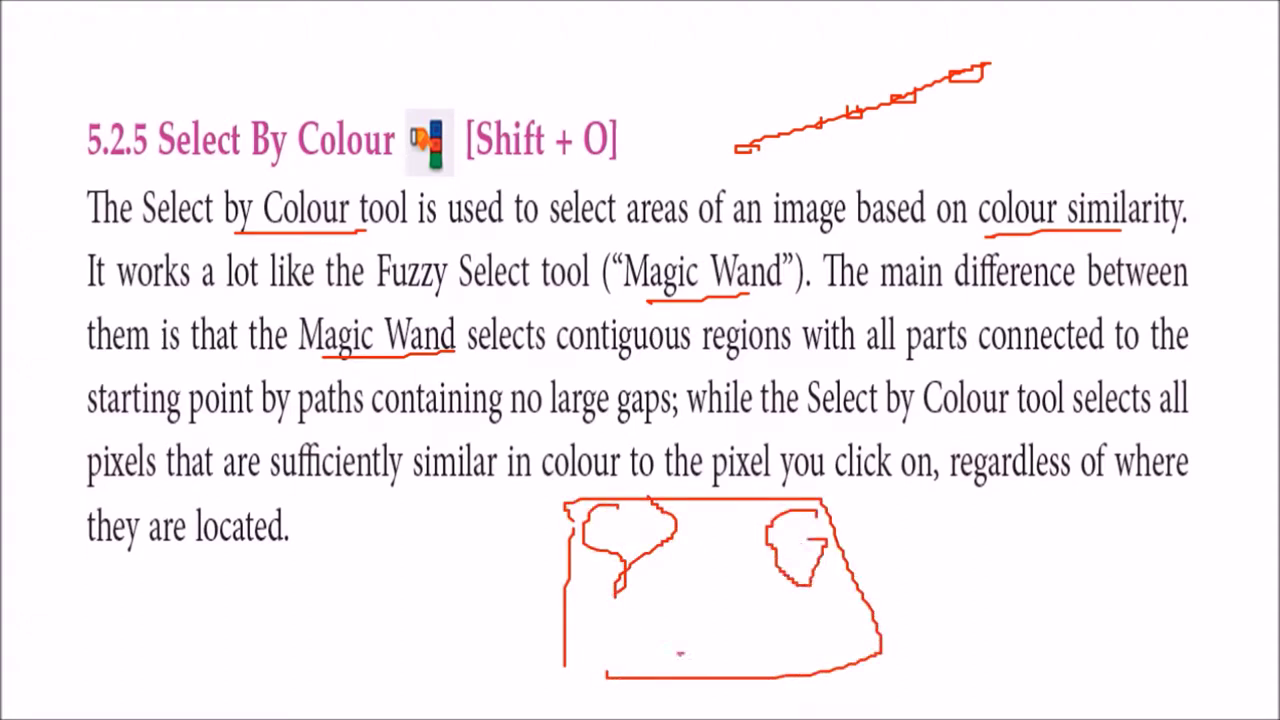
left_click_drag(679, 652, 651, 637)
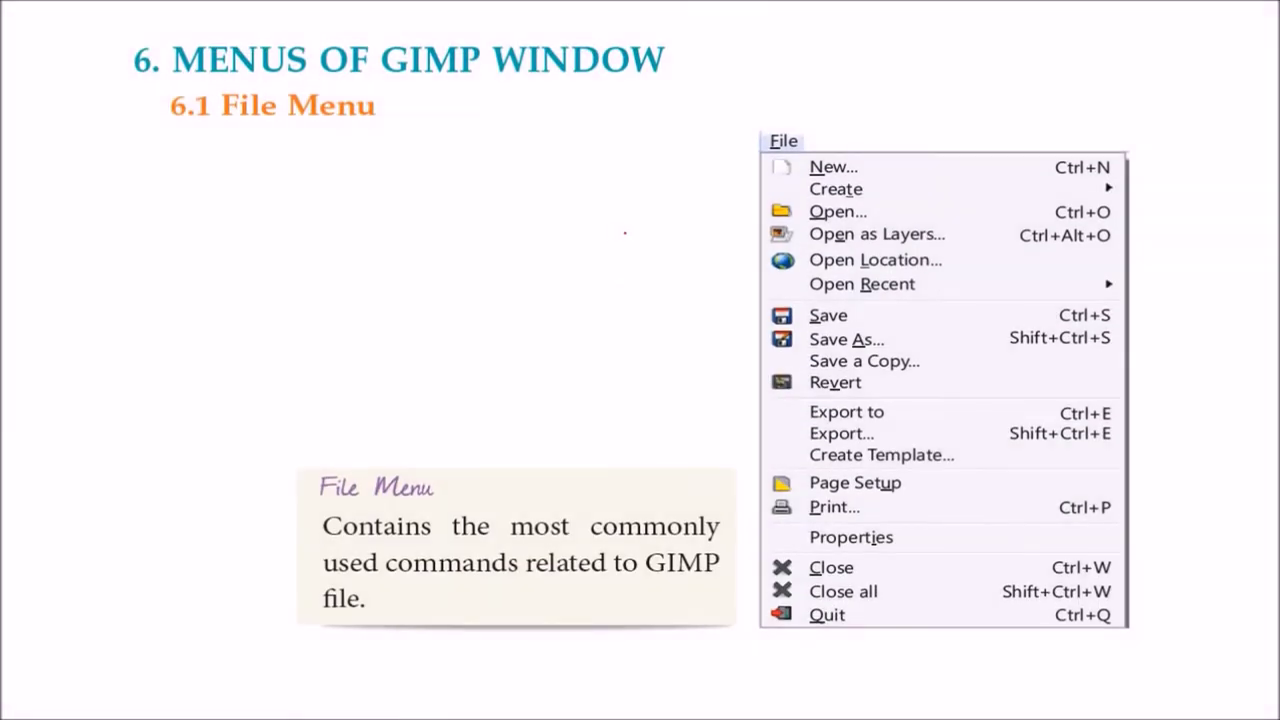
Step: Back in GIMP, try rectangular and elliptical selections around the baby's eye, then deselect
key("alt+Tab")
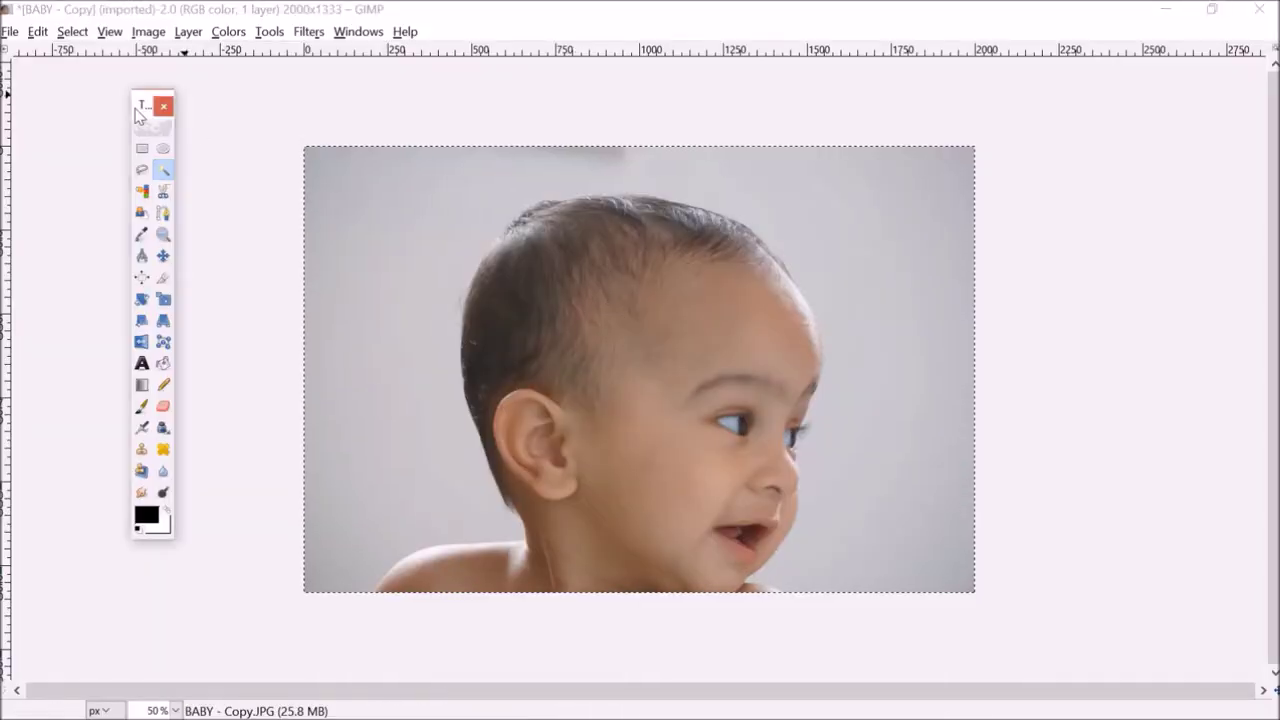
left_click_drag(138, 110, 1158, 87)
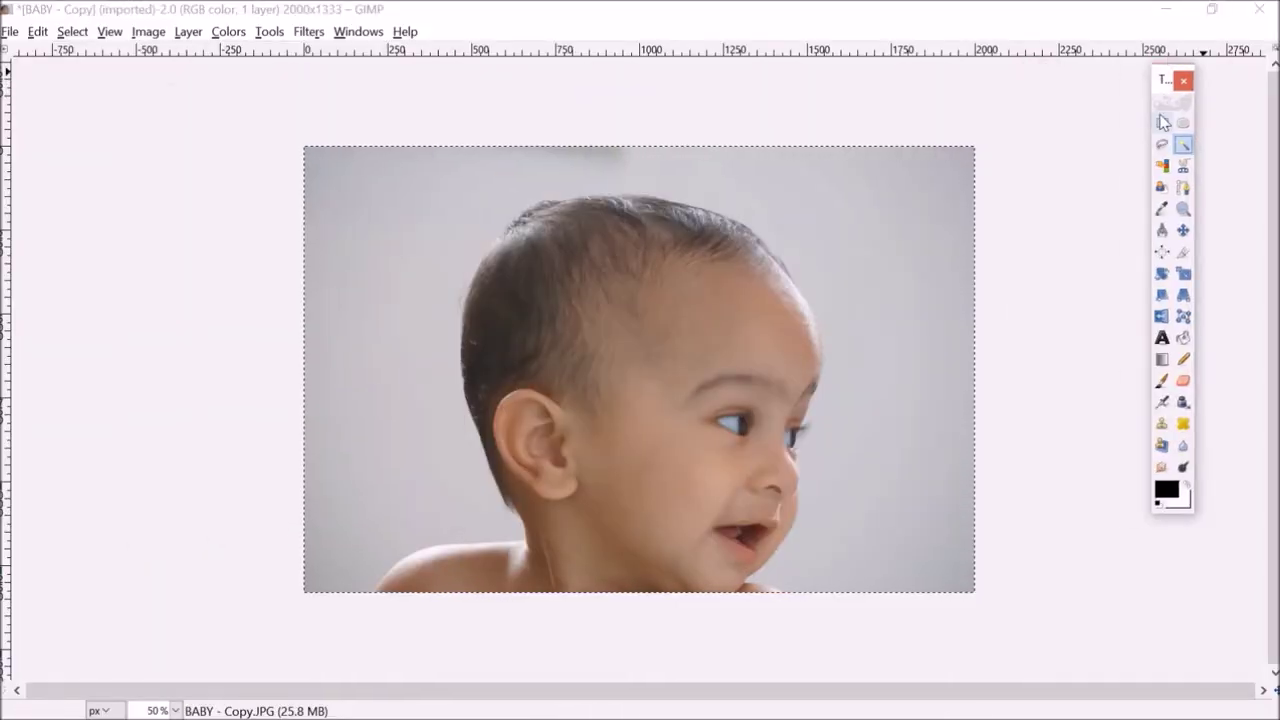
left_click(1161, 124)
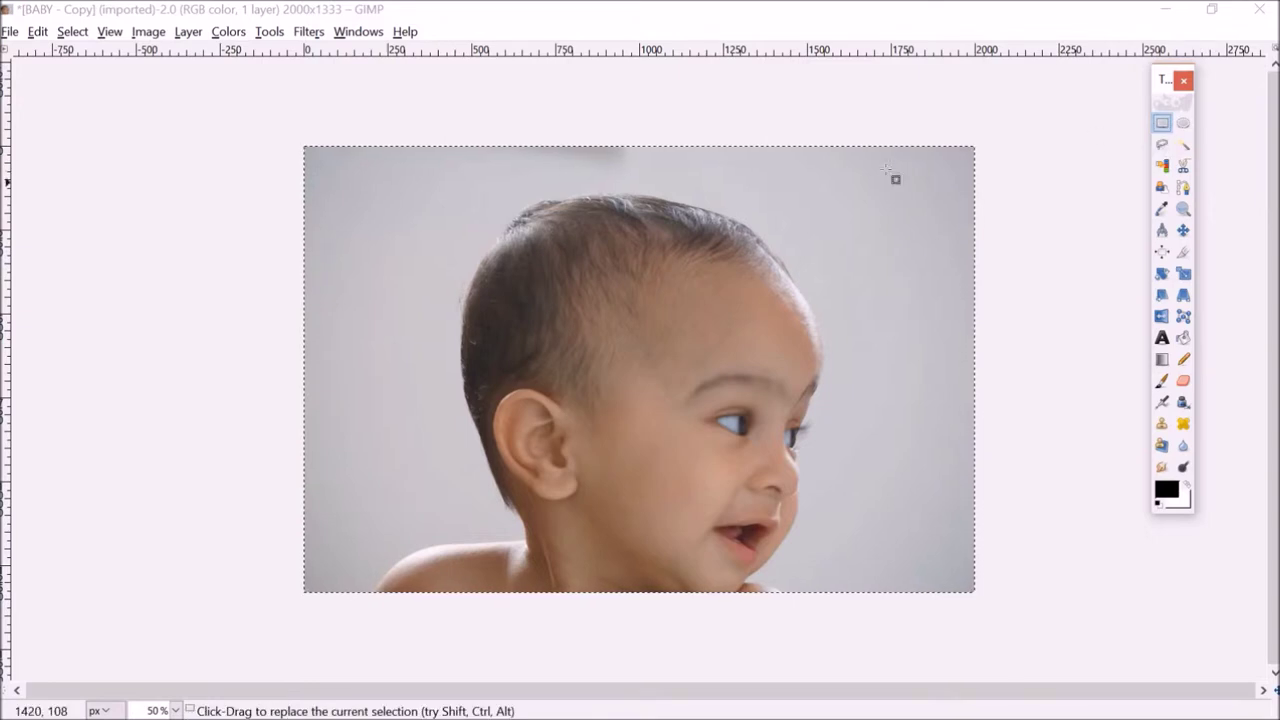
left_click_drag(686, 363, 781, 470)
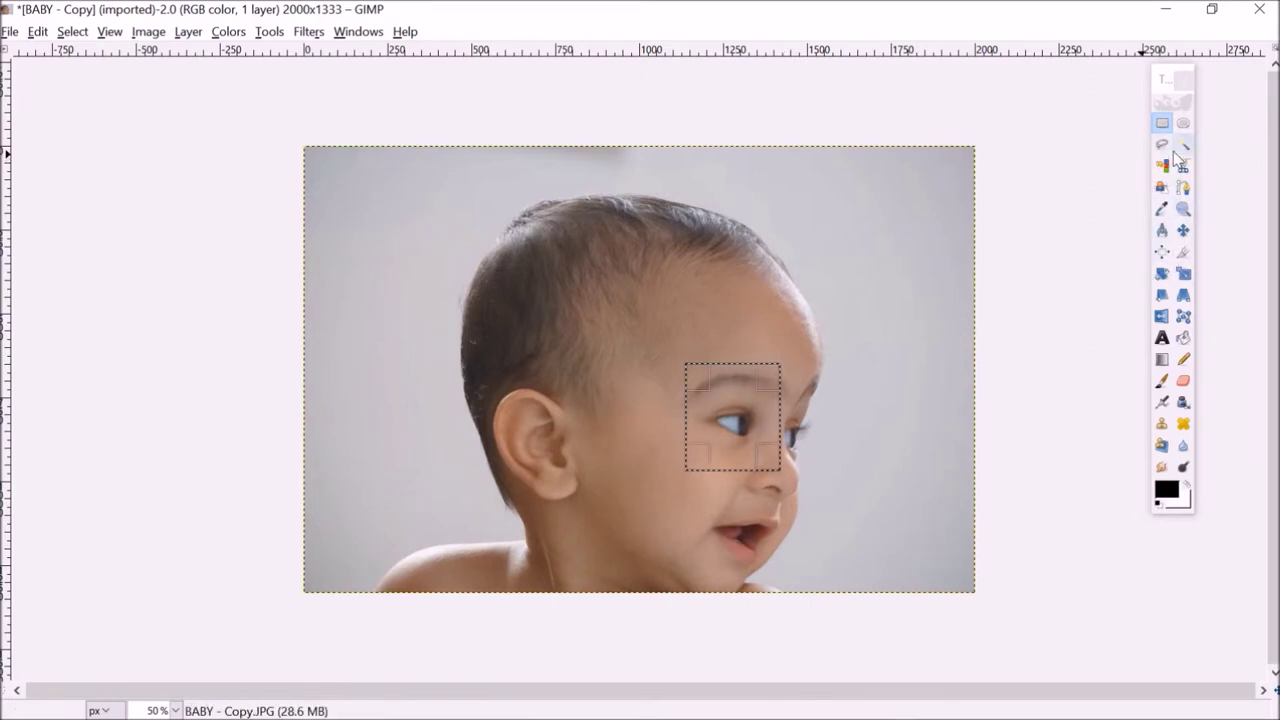
left_click(1183, 123)
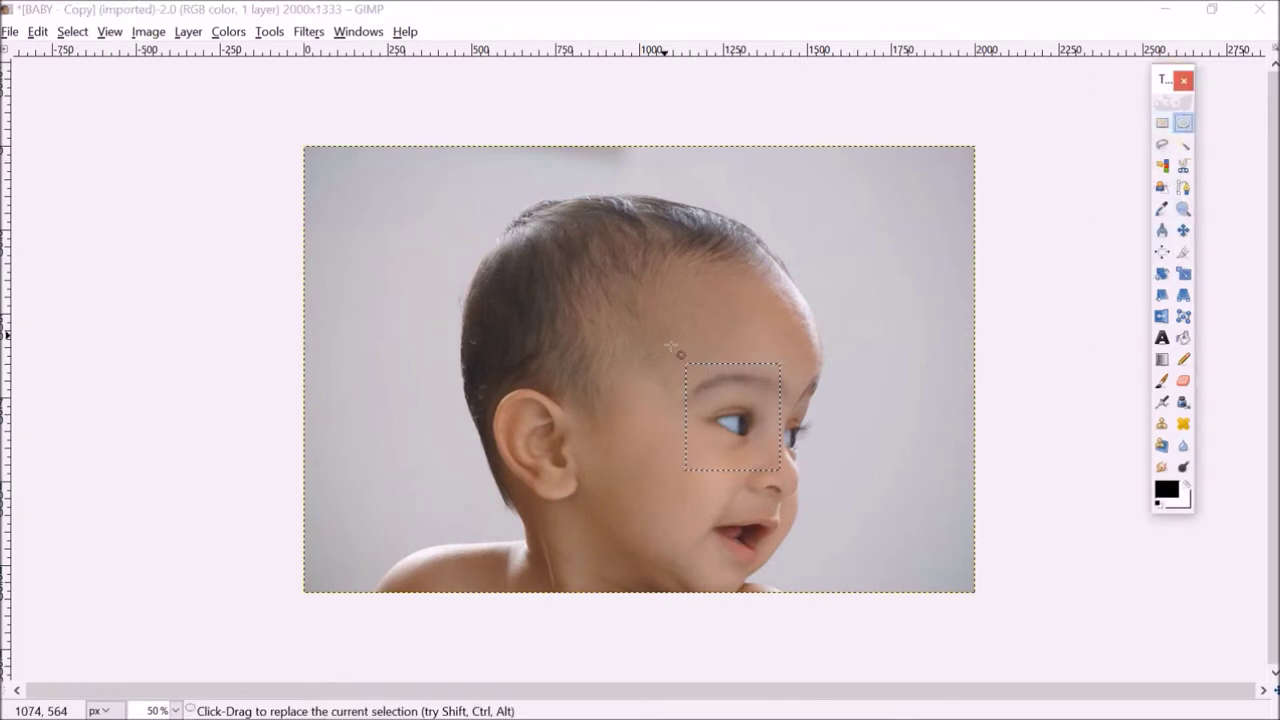
left_click_drag(664, 335, 768, 466)
left_click(886, 477)
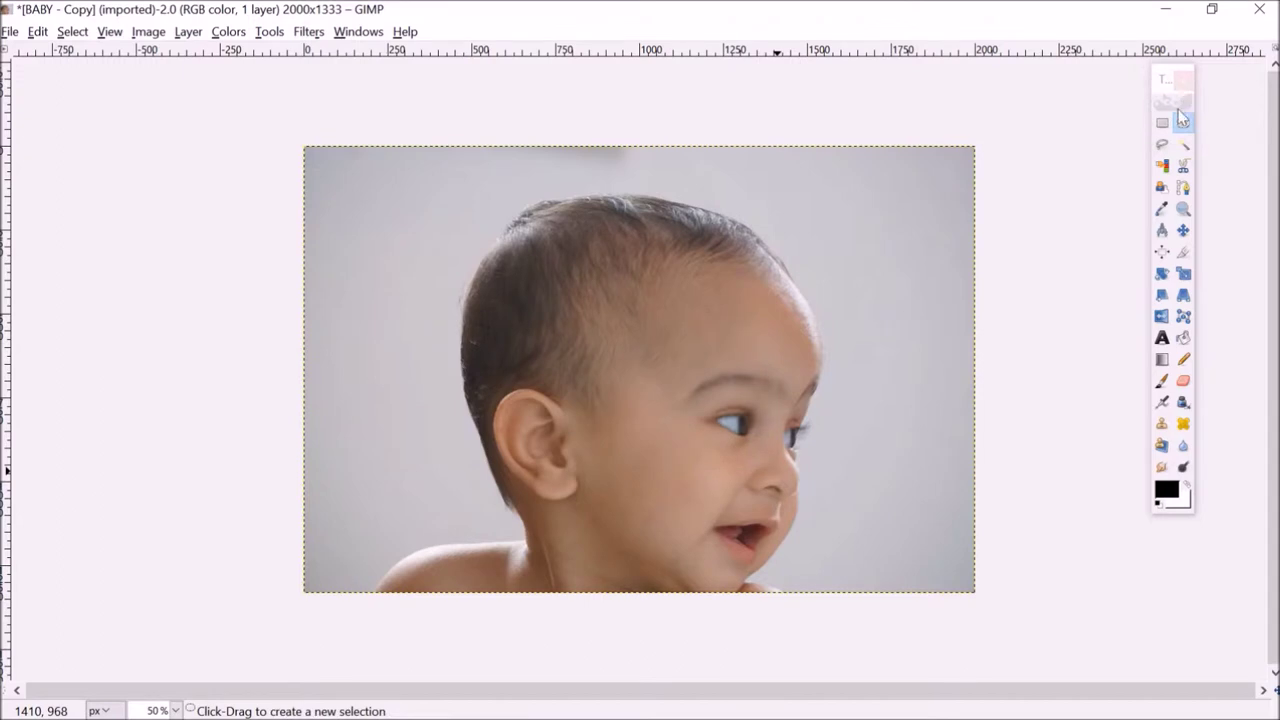
Step: Outline the forehead above the eye with a Free Select polygon closed on its first point
left_click(1163, 147)
left_click(583, 390)
left_click(617, 445)
left_click(695, 443)
left_click(738, 412)
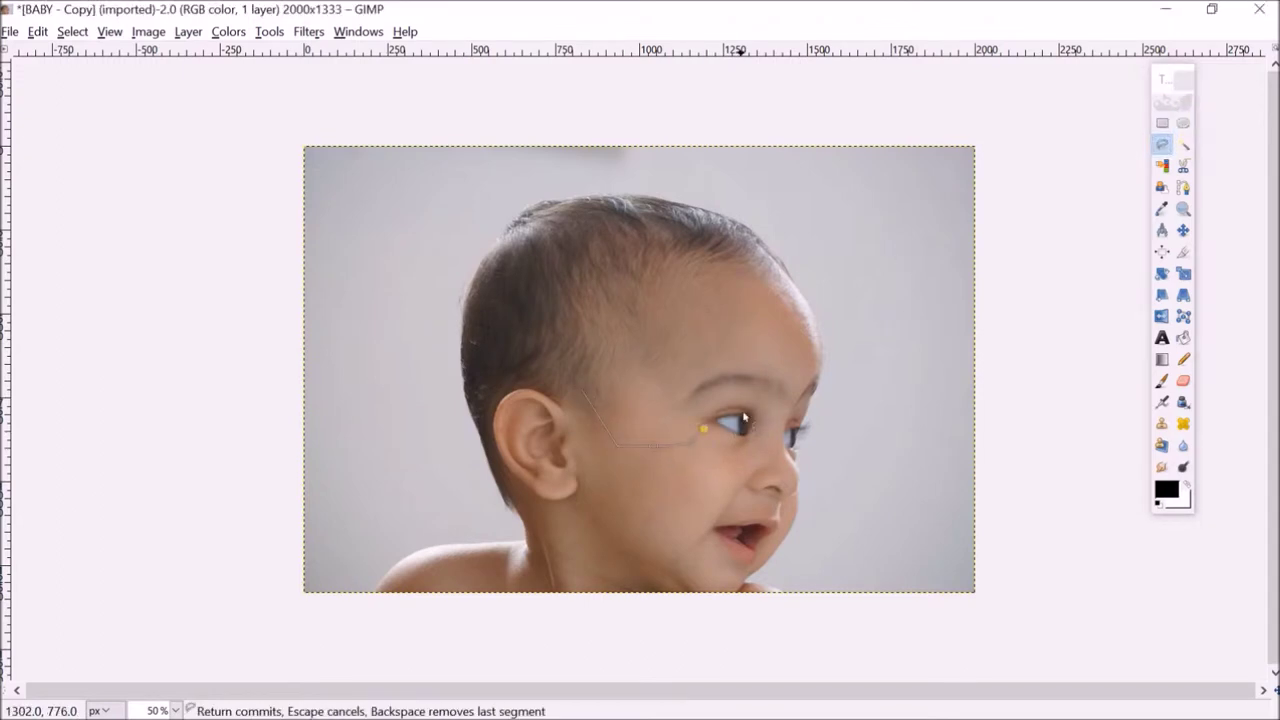
left_click(755, 362)
left_click(668, 347)
left_click(583, 360)
left_click(582, 390)
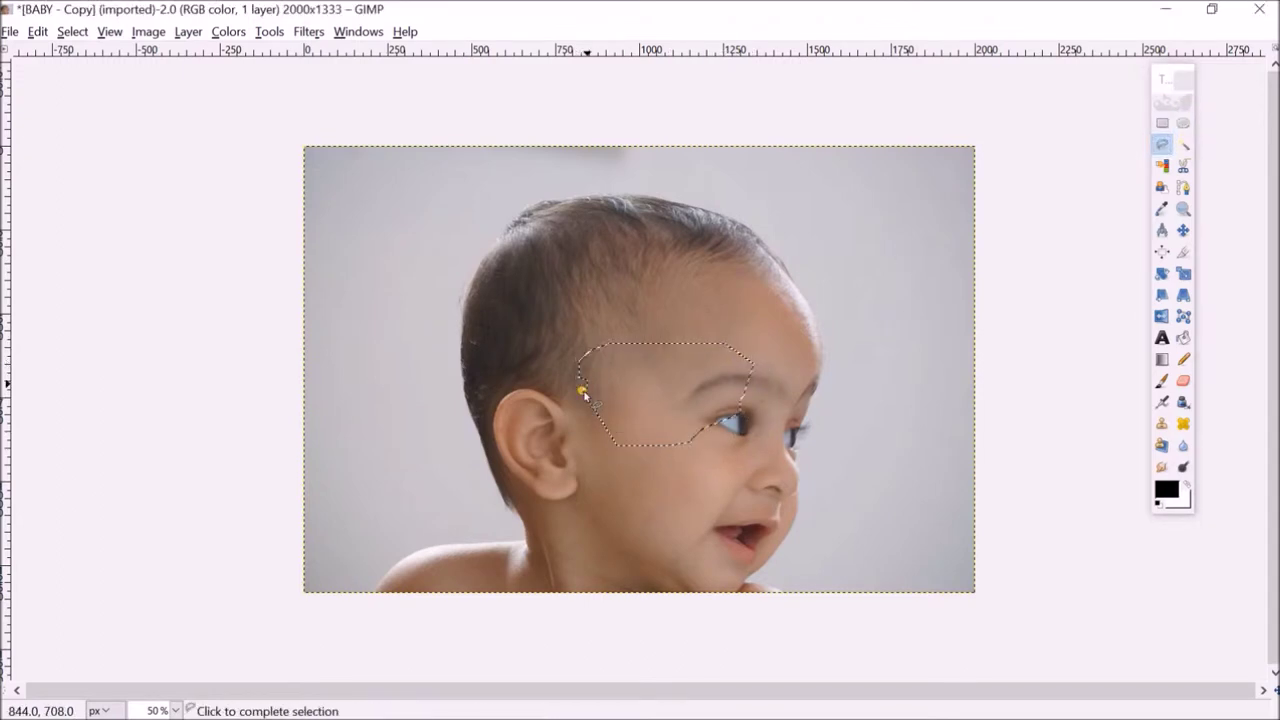
Step: Commit the forehead outline as a selection and add a point on the upper forehead
left_click(812, 326)
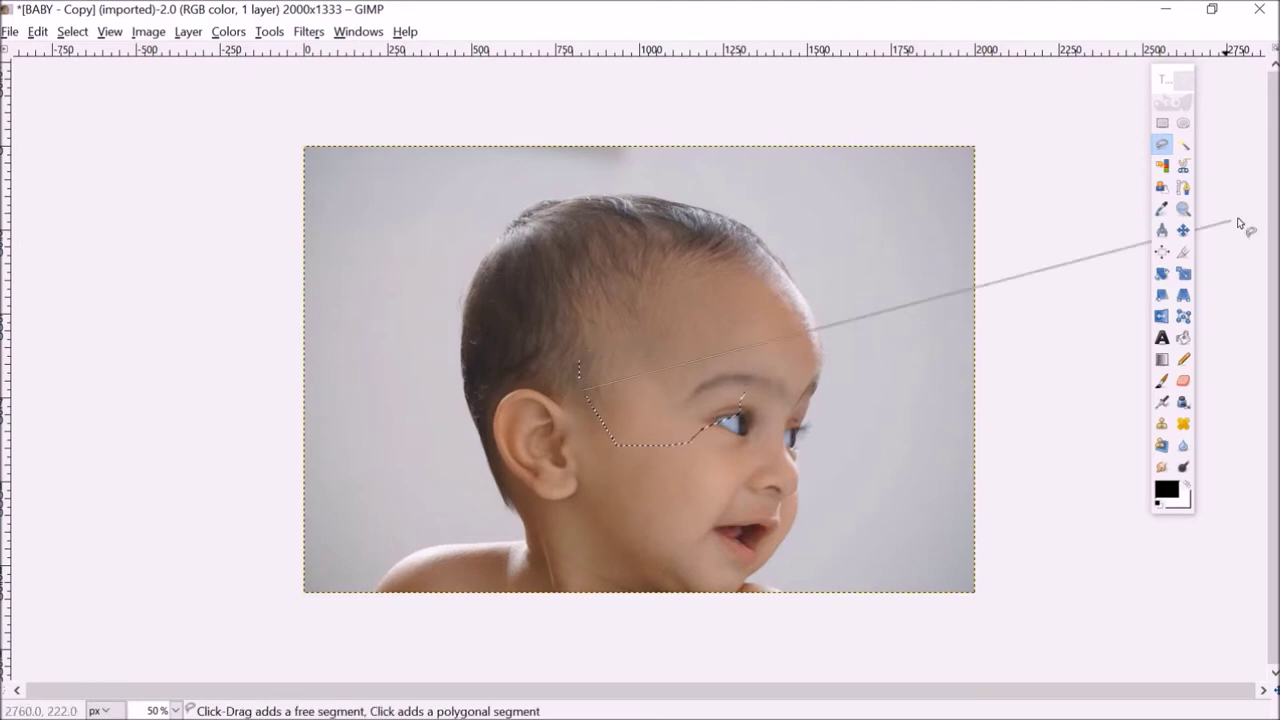
left_click(830, 263)
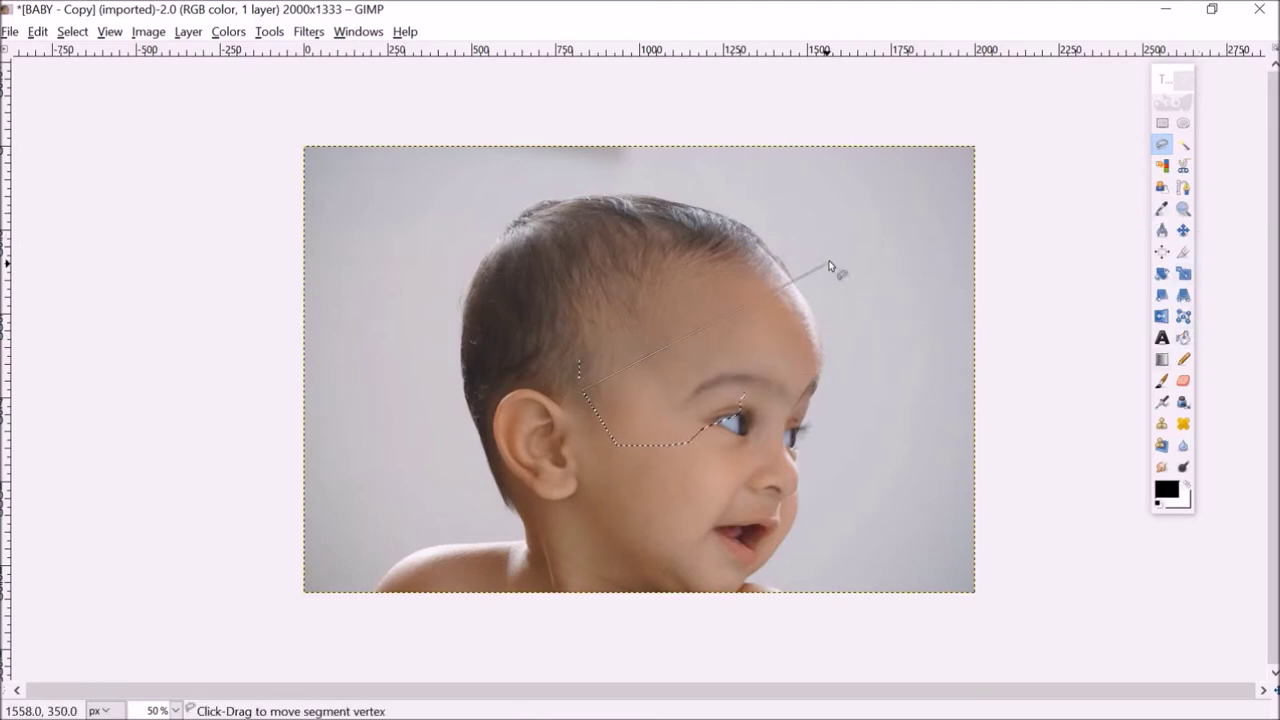
left_click(1184, 381)
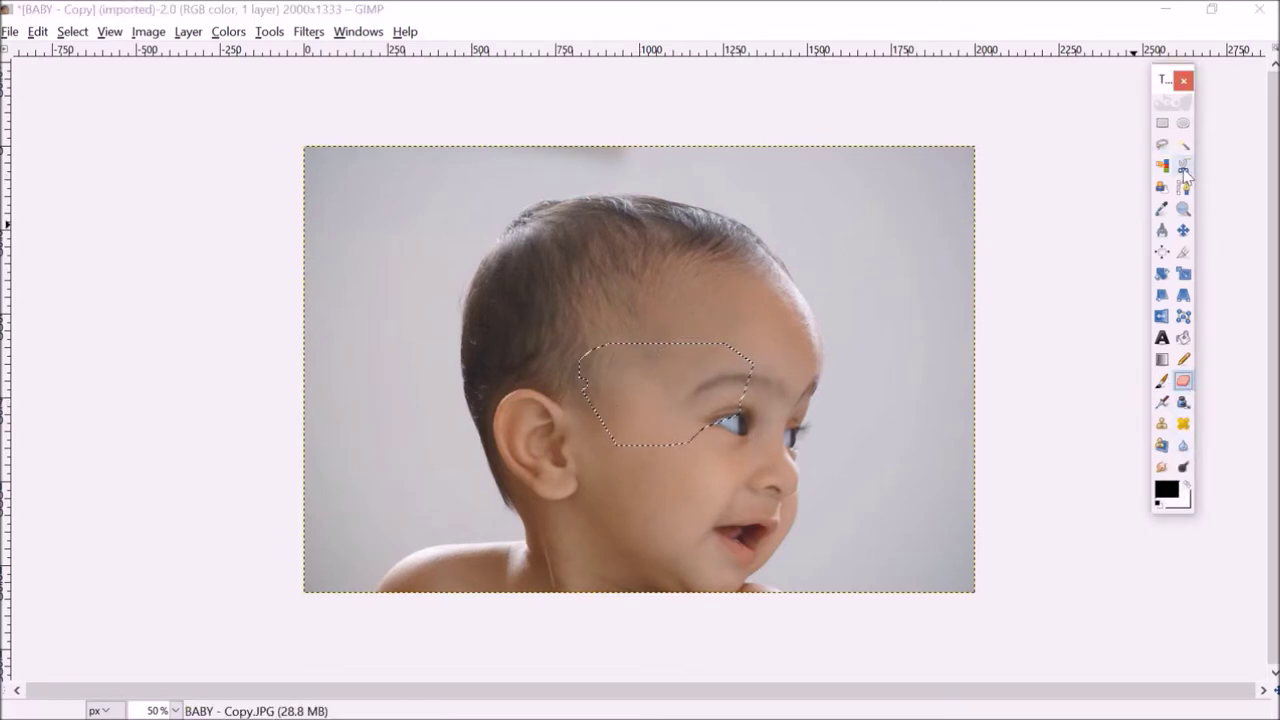
left_click(1184, 144)
Step: Select the similar-coloured face areas, then shear them sideways and apply the shear
left_click(646, 383)
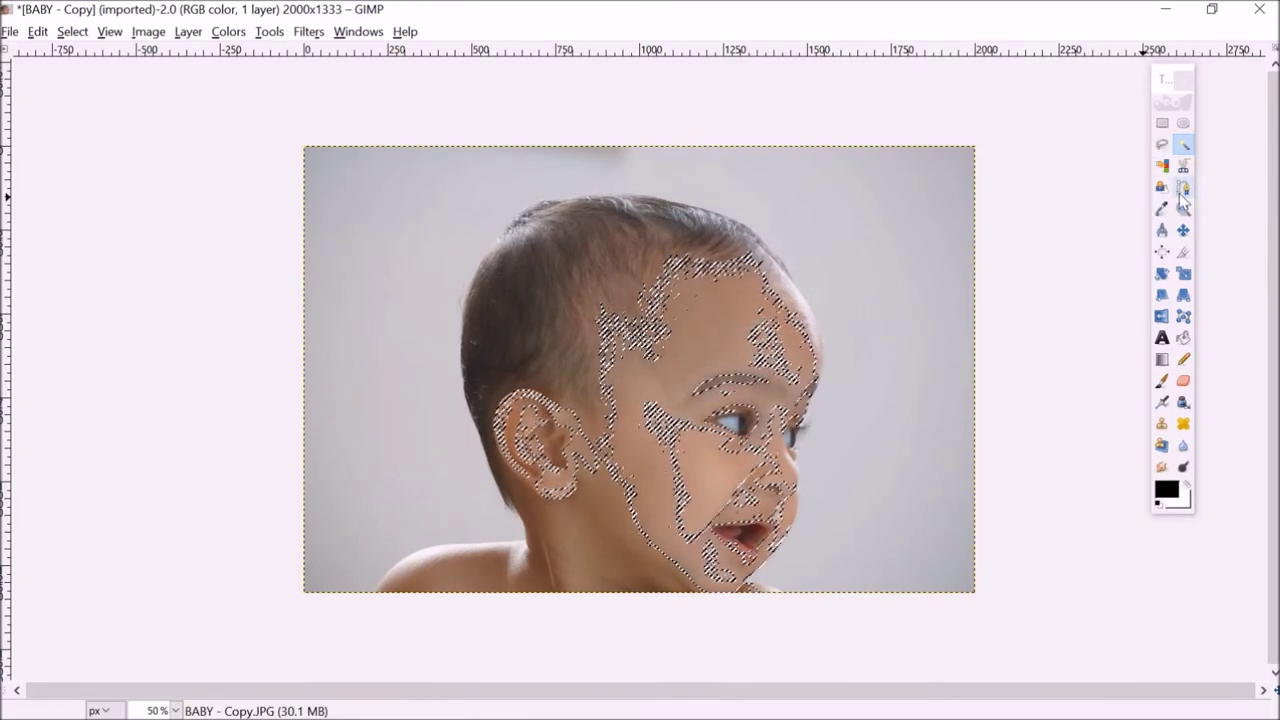
left_click(1162, 165)
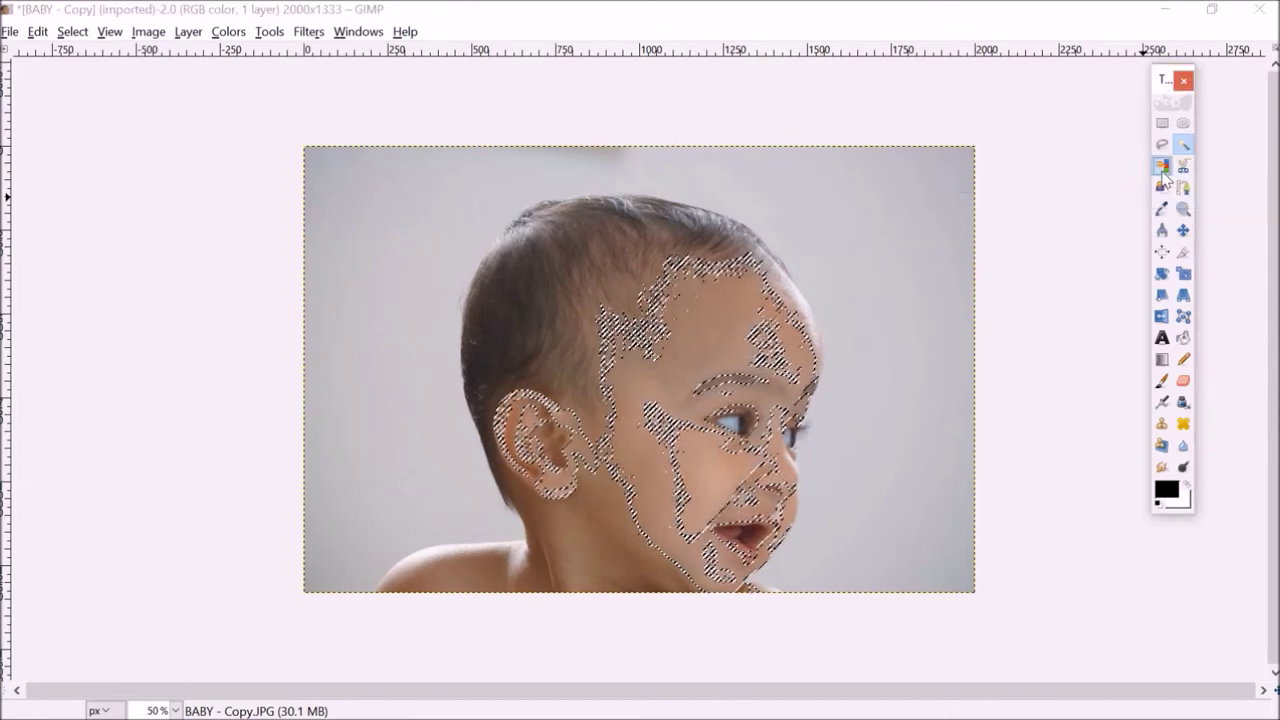
left_click(750, 405)
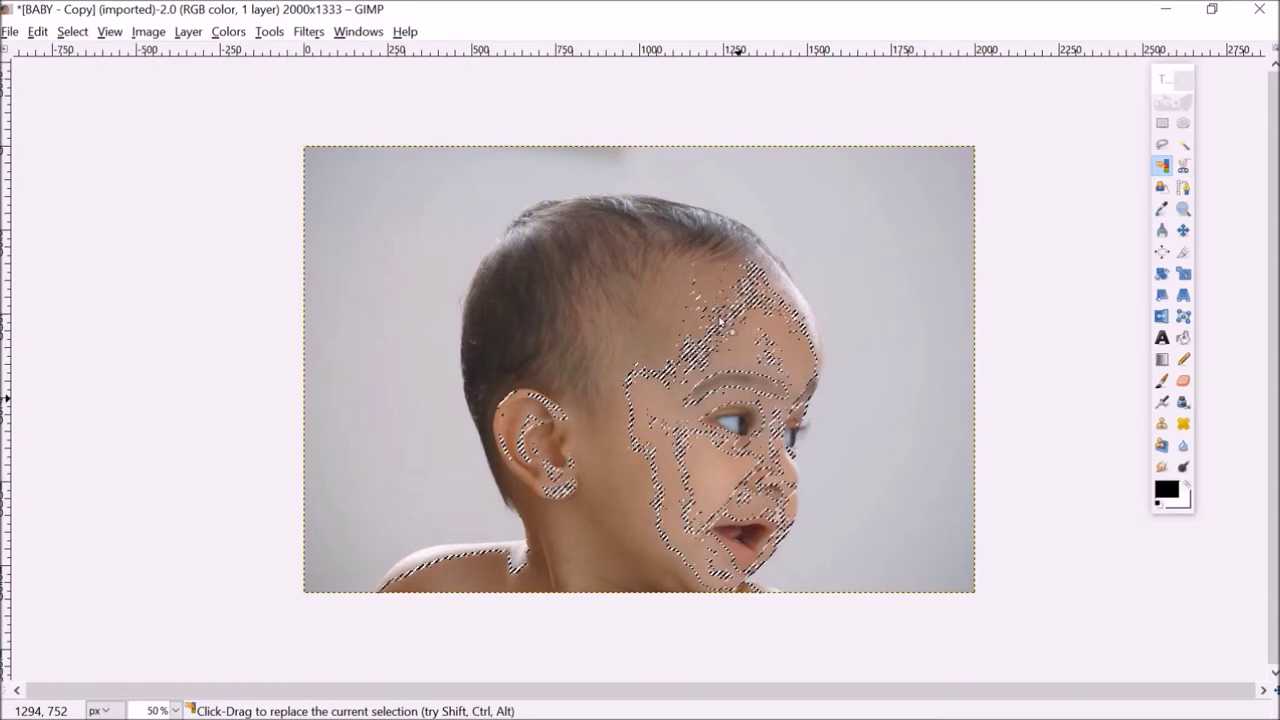
left_click(1162, 294)
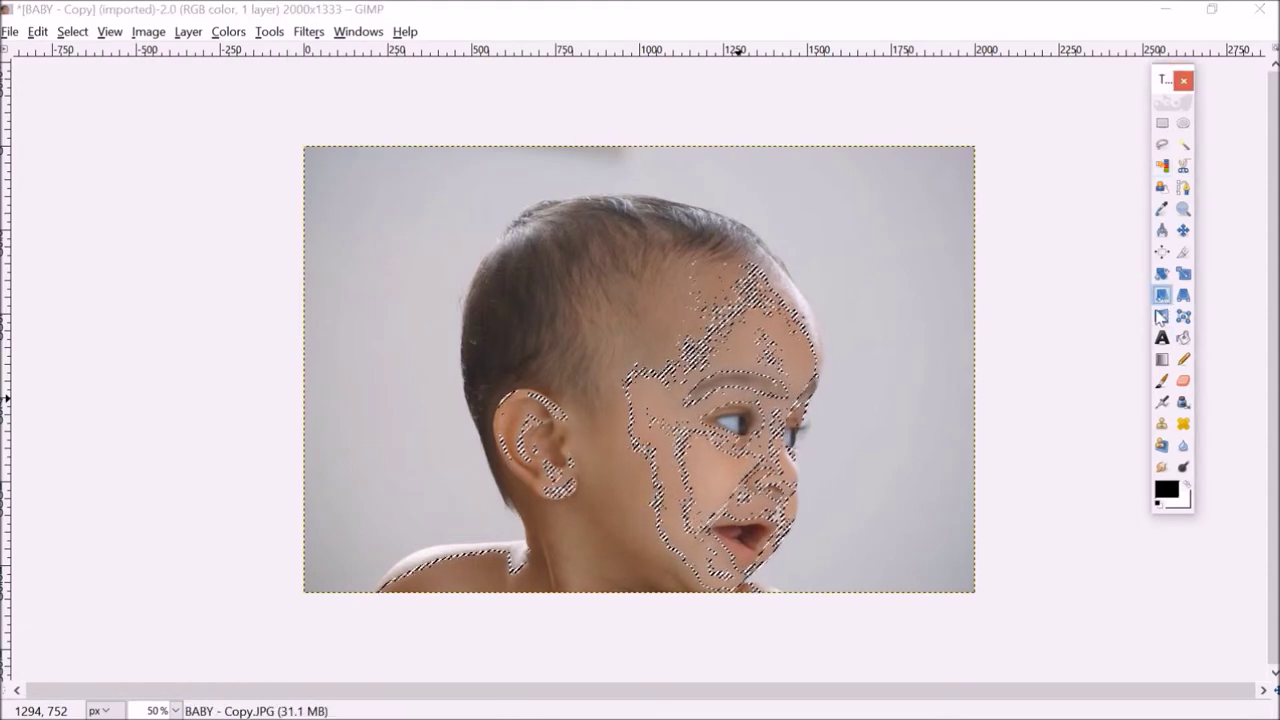
left_click_drag(729, 402, 435, 337)
left_click(482, 600)
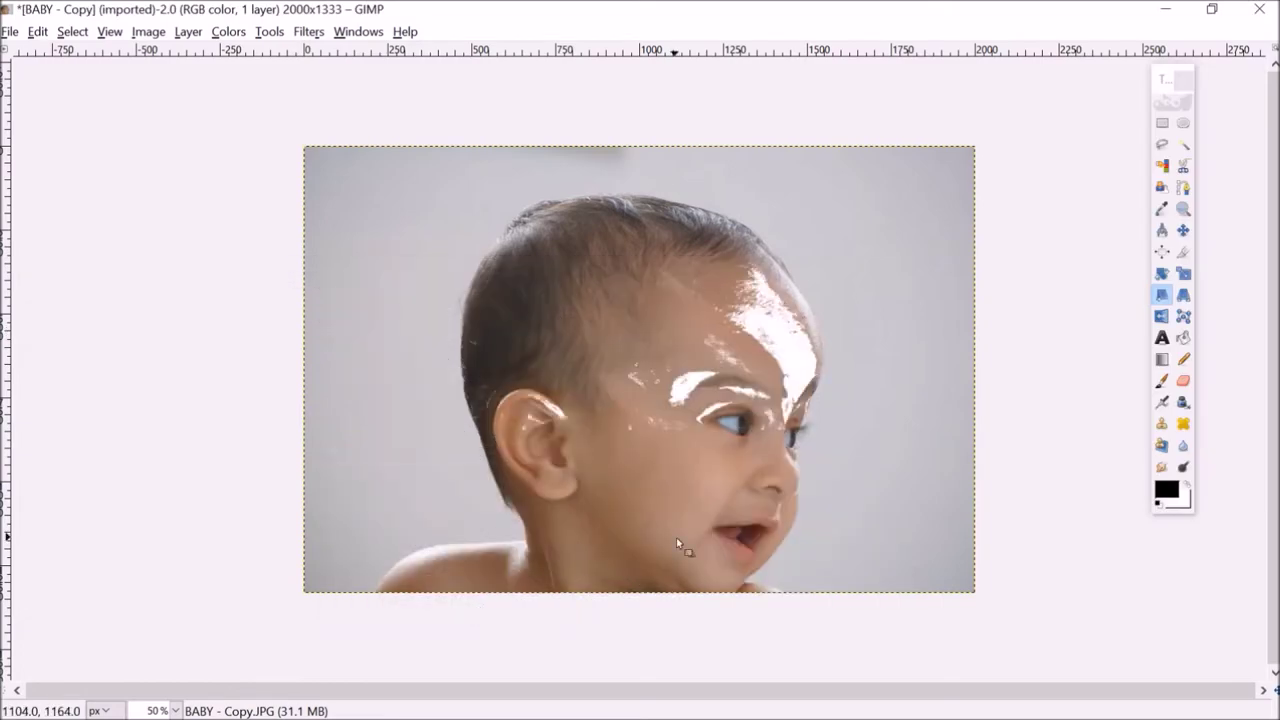
Step: Start a text box on the photo's background and select the current font name
left_click(1183, 294)
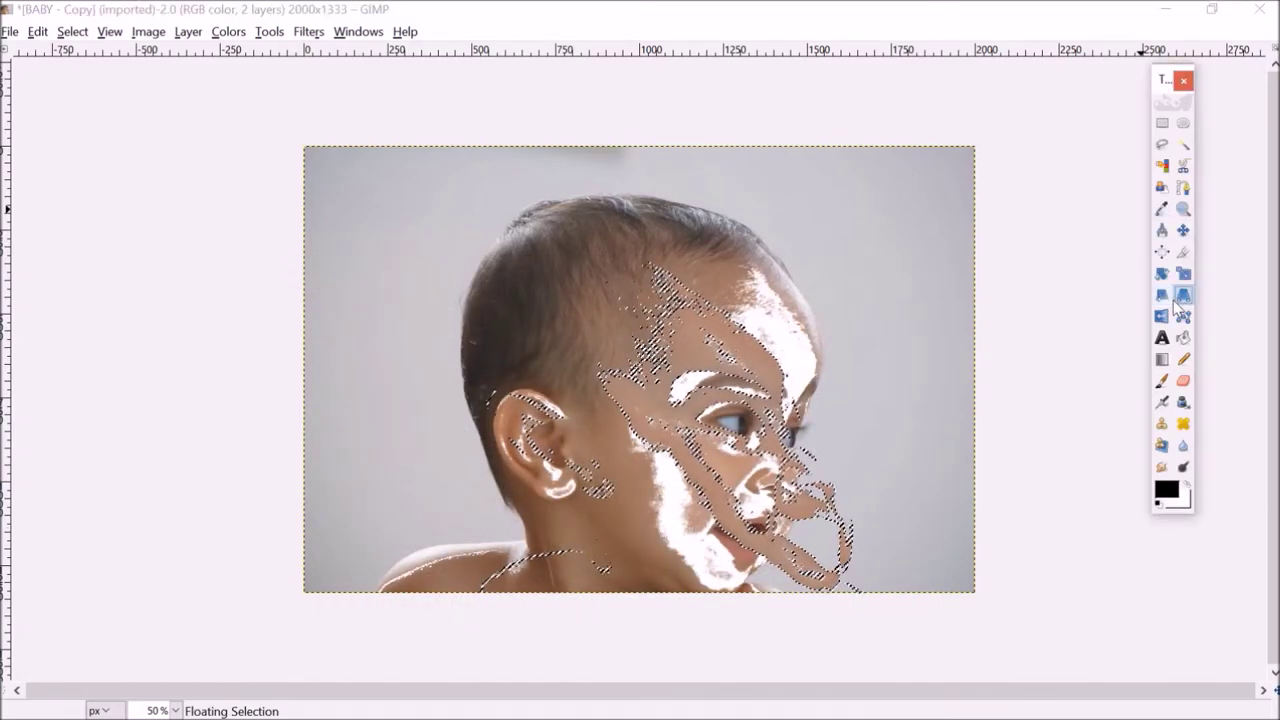
left_click(1162, 337)
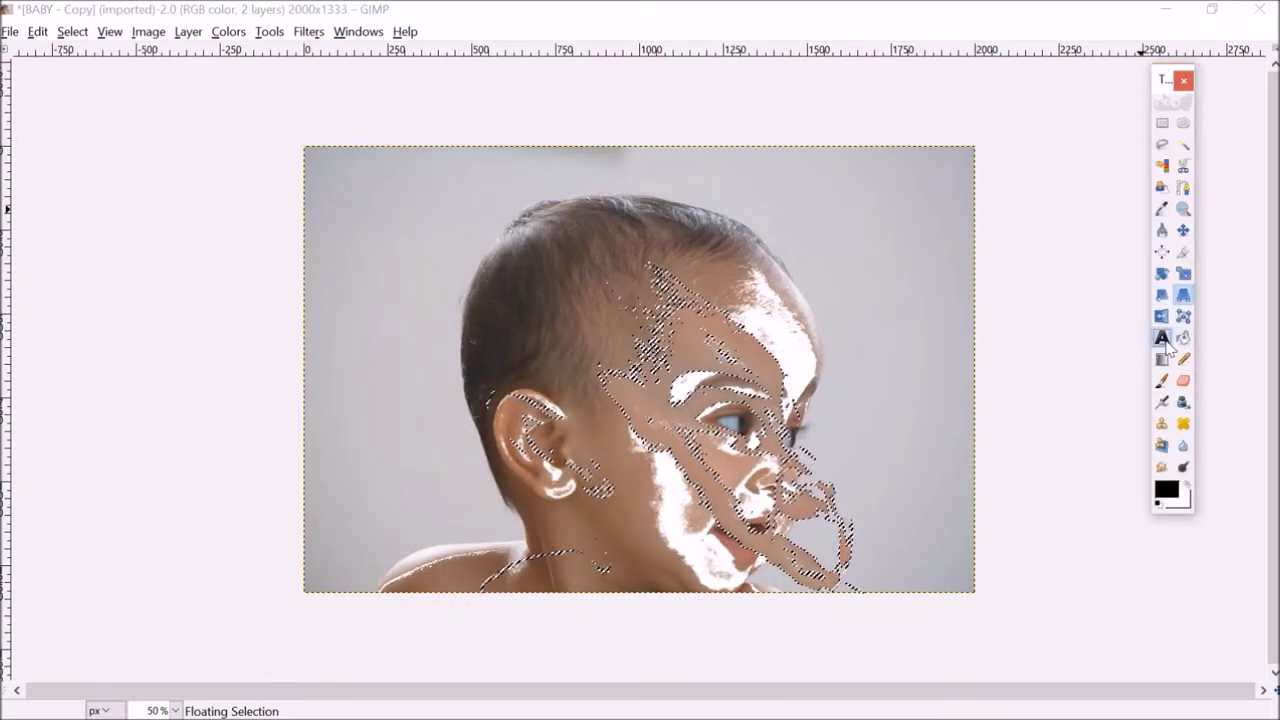
left_click(843, 250)
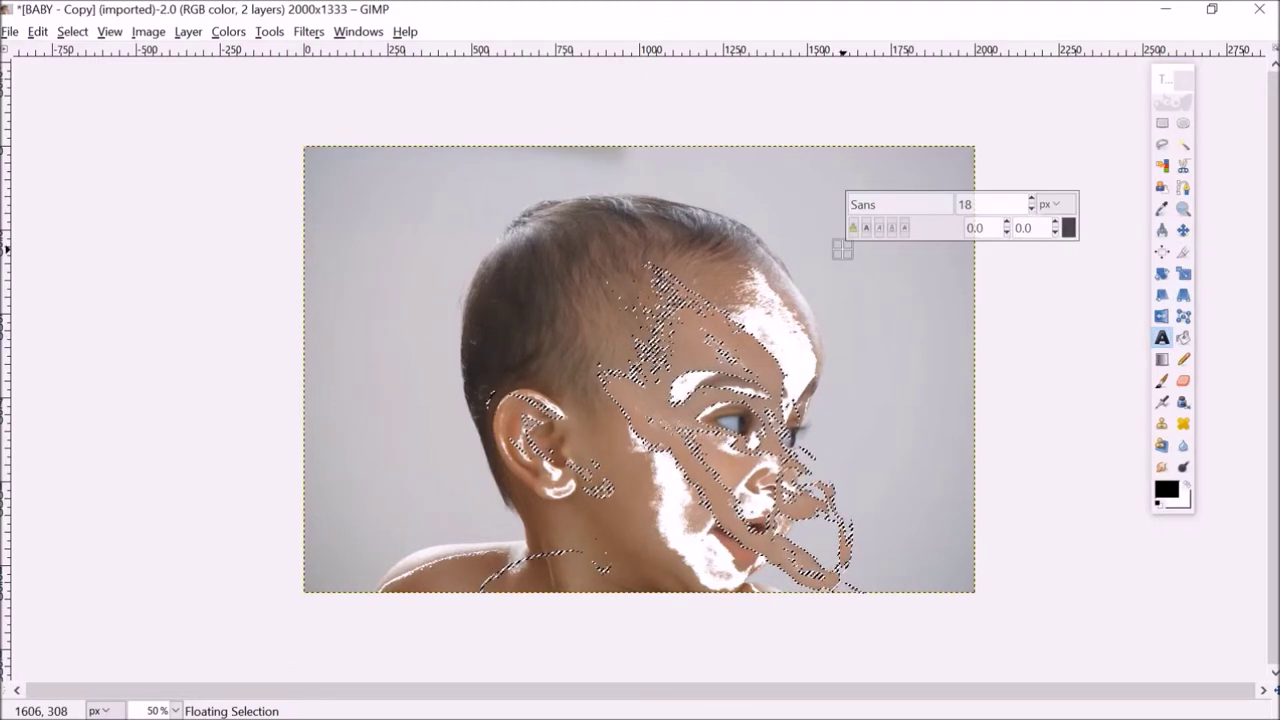
double_click(876, 204)
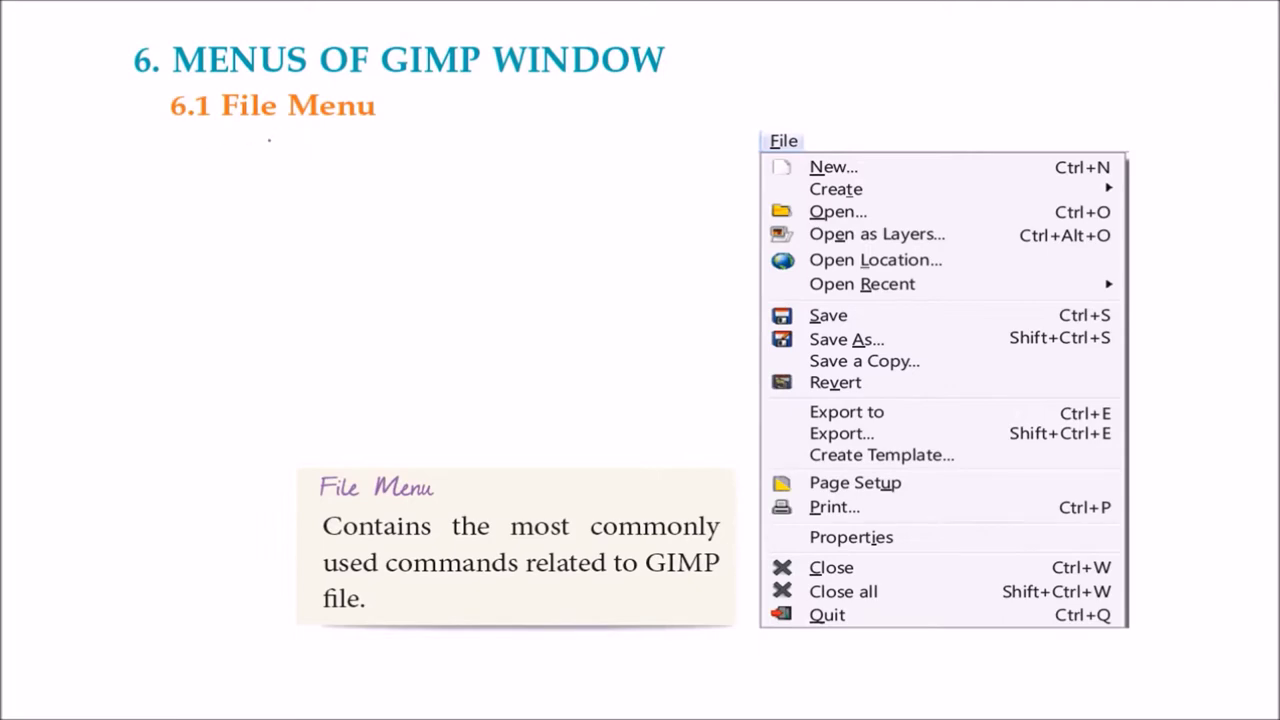
Step: Underline the File Menu heading in red, then close the baby photo without saving
left_click_drag(216, 124, 350, 112)
key("alt+Tab")
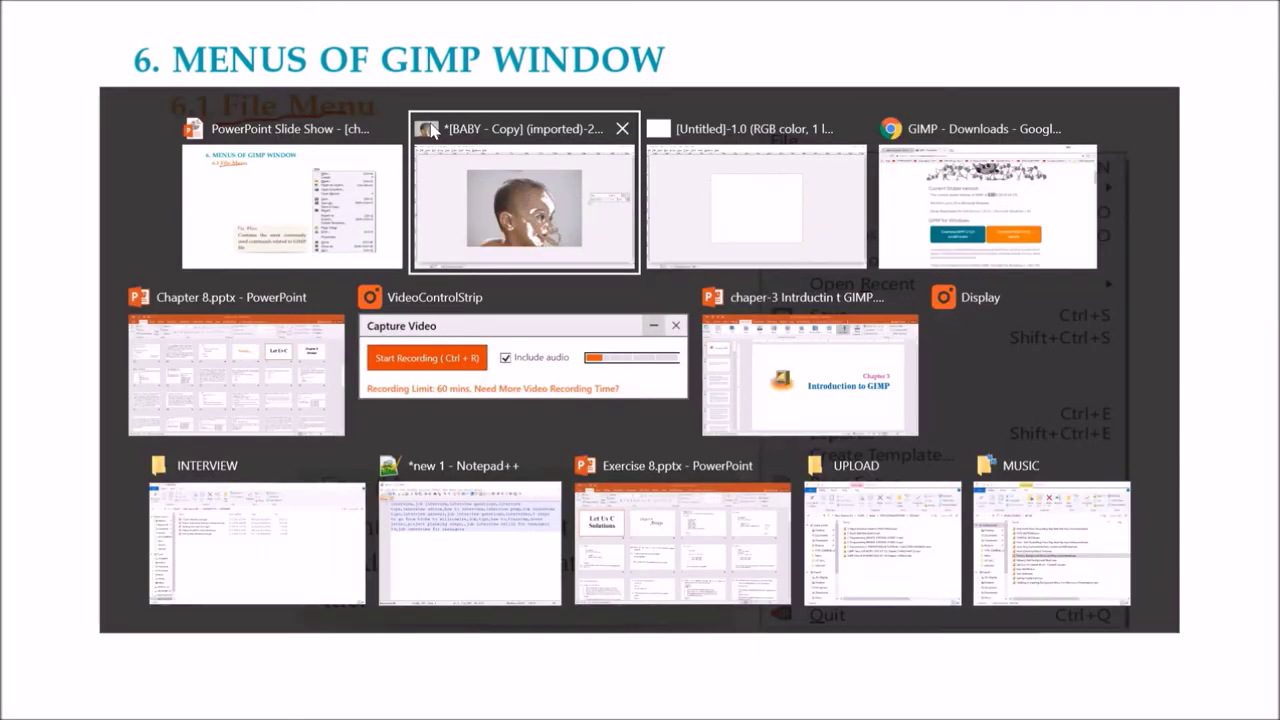
key("alt+f")
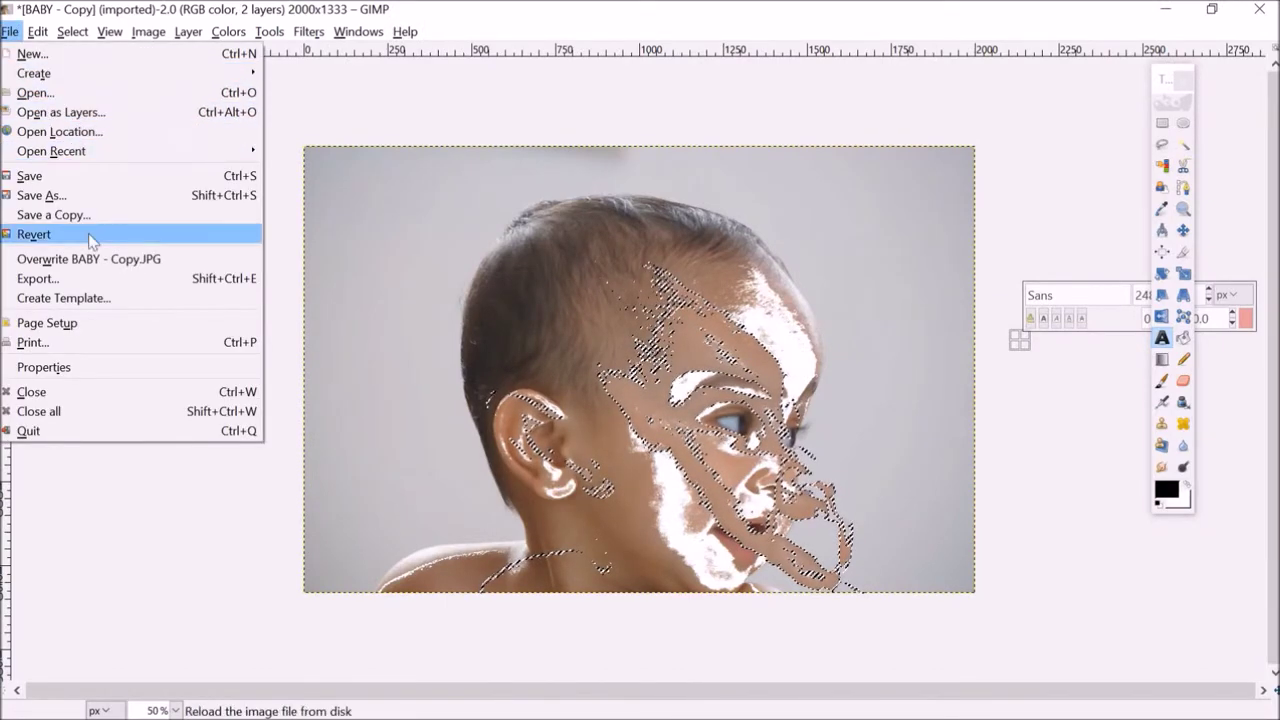
left_click(45, 391)
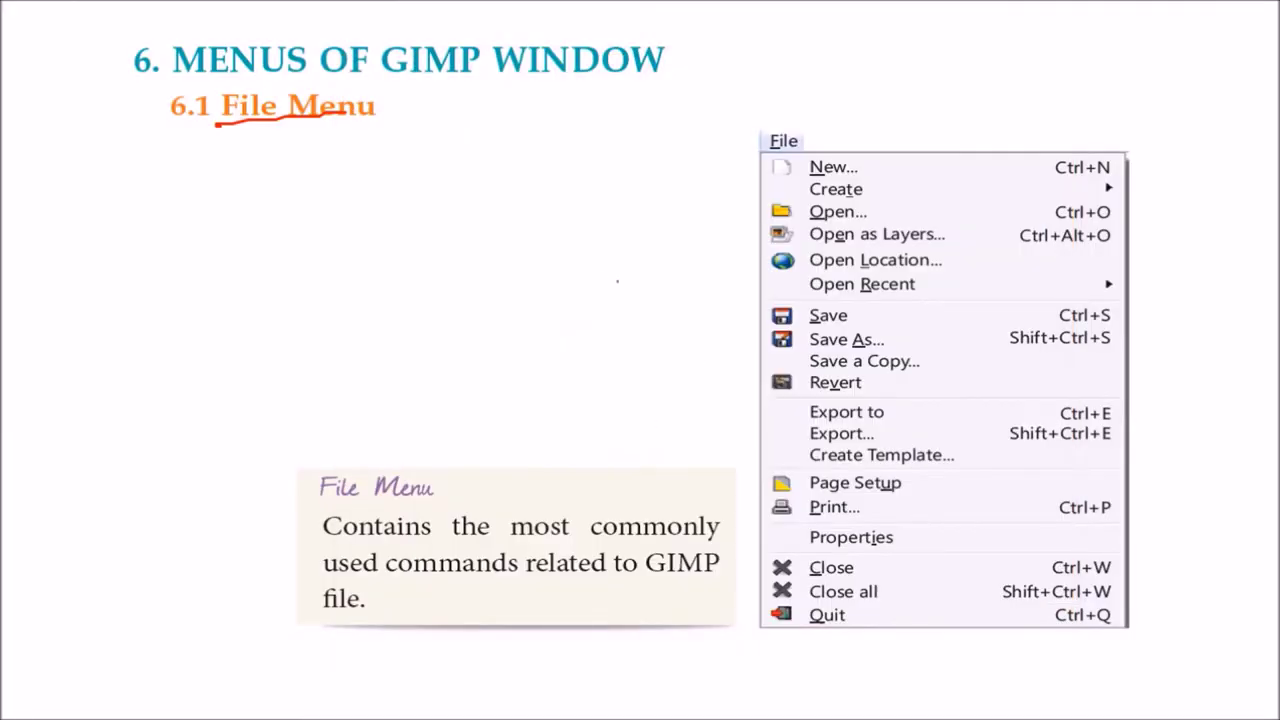
key("alt+Tab")
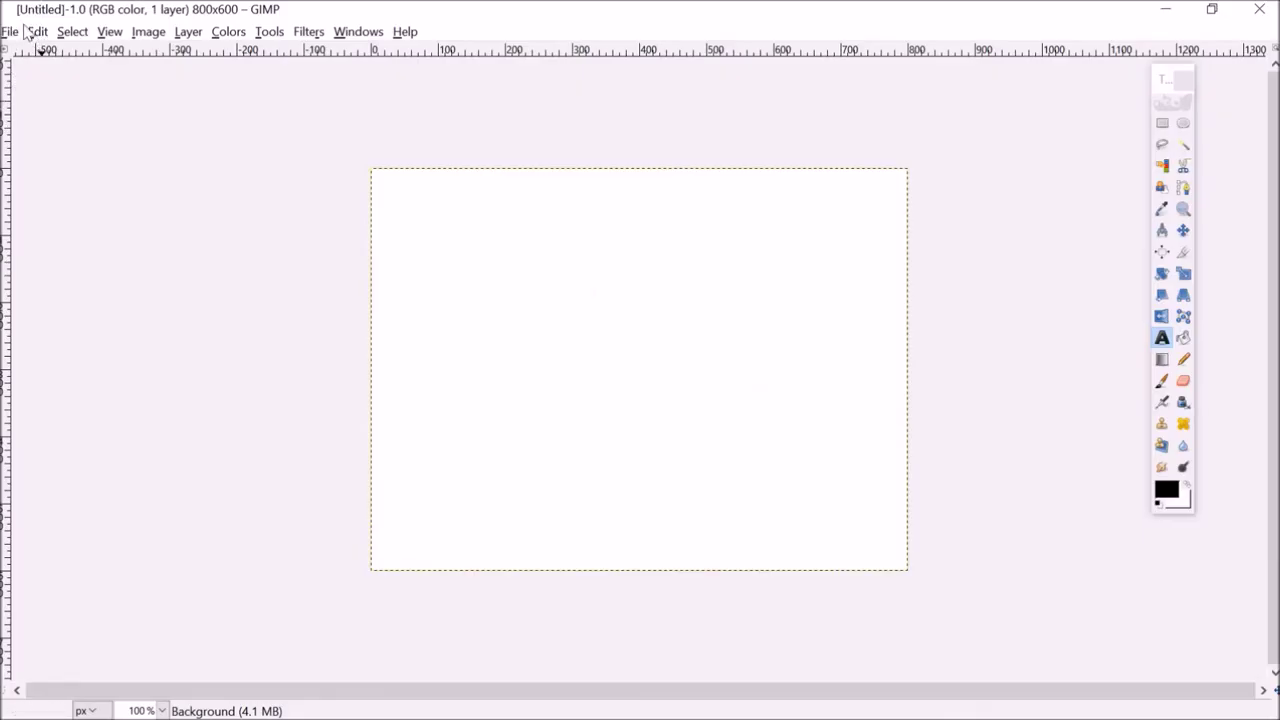
left_click(10, 31)
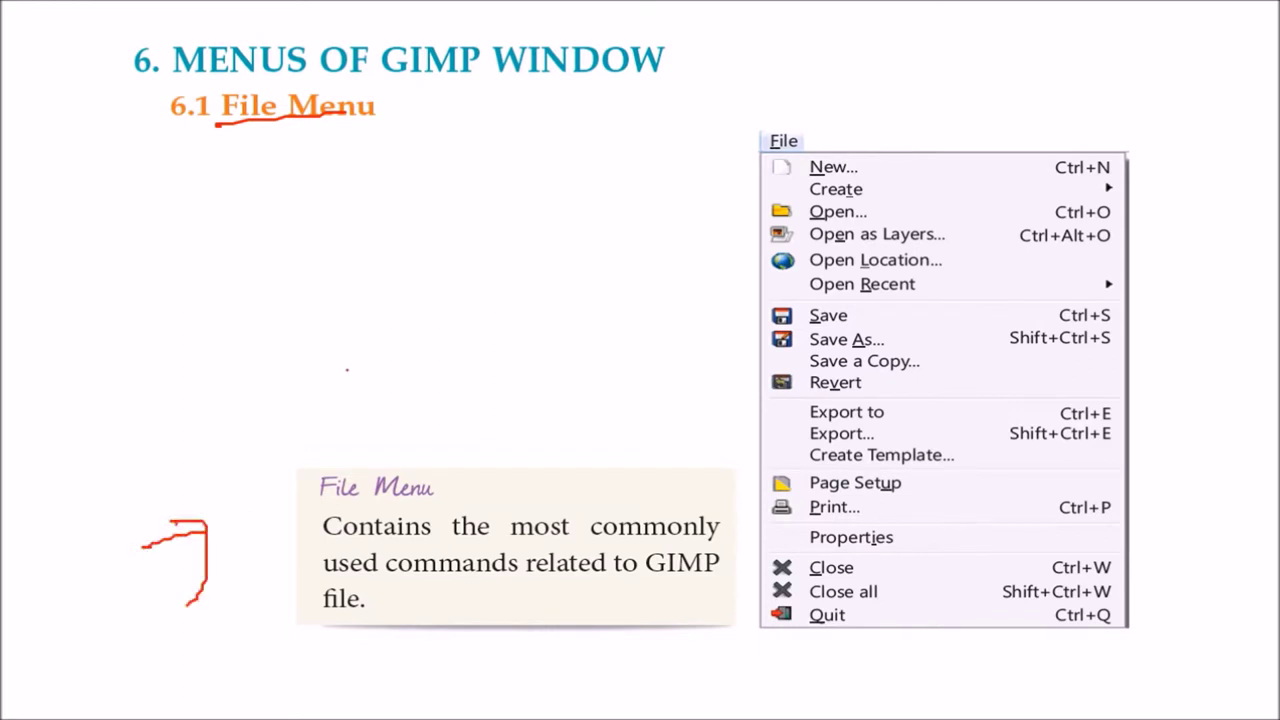
Step: Advance through the Edit and Image Menu slides, marking the Image Menu heading in red
key("Right")
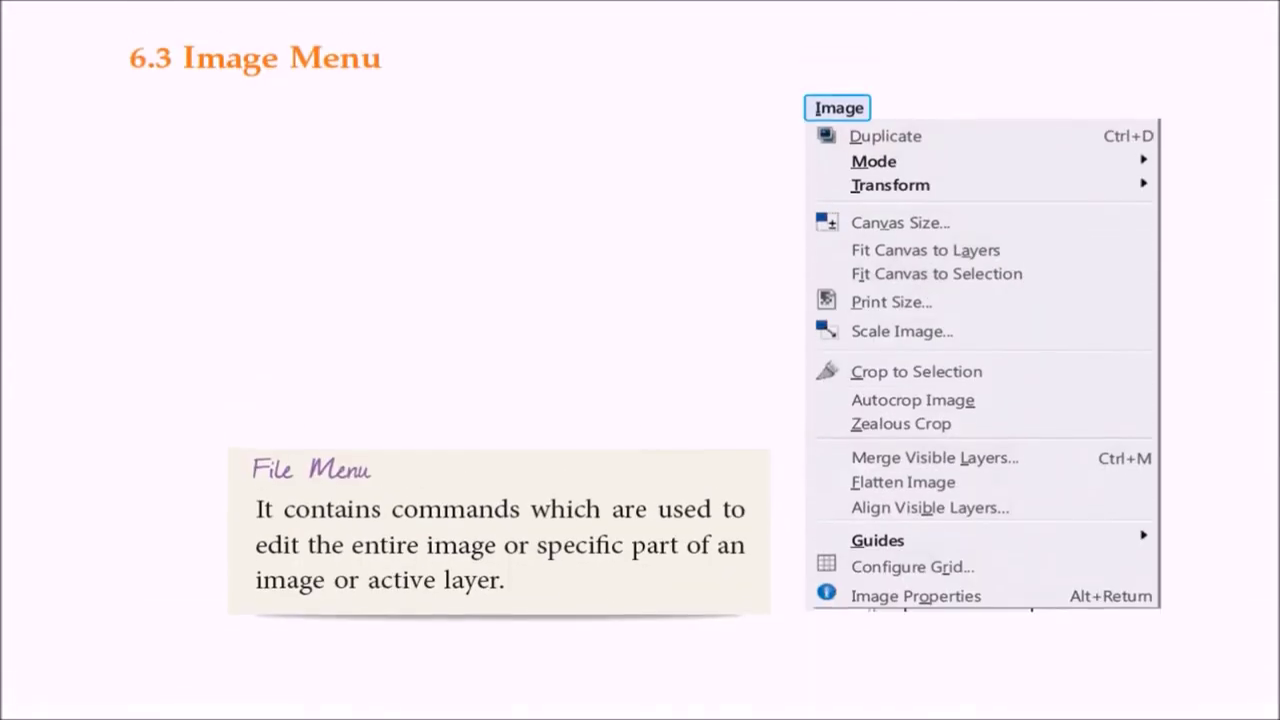
left_click_drag(181, 126, 317, 96)
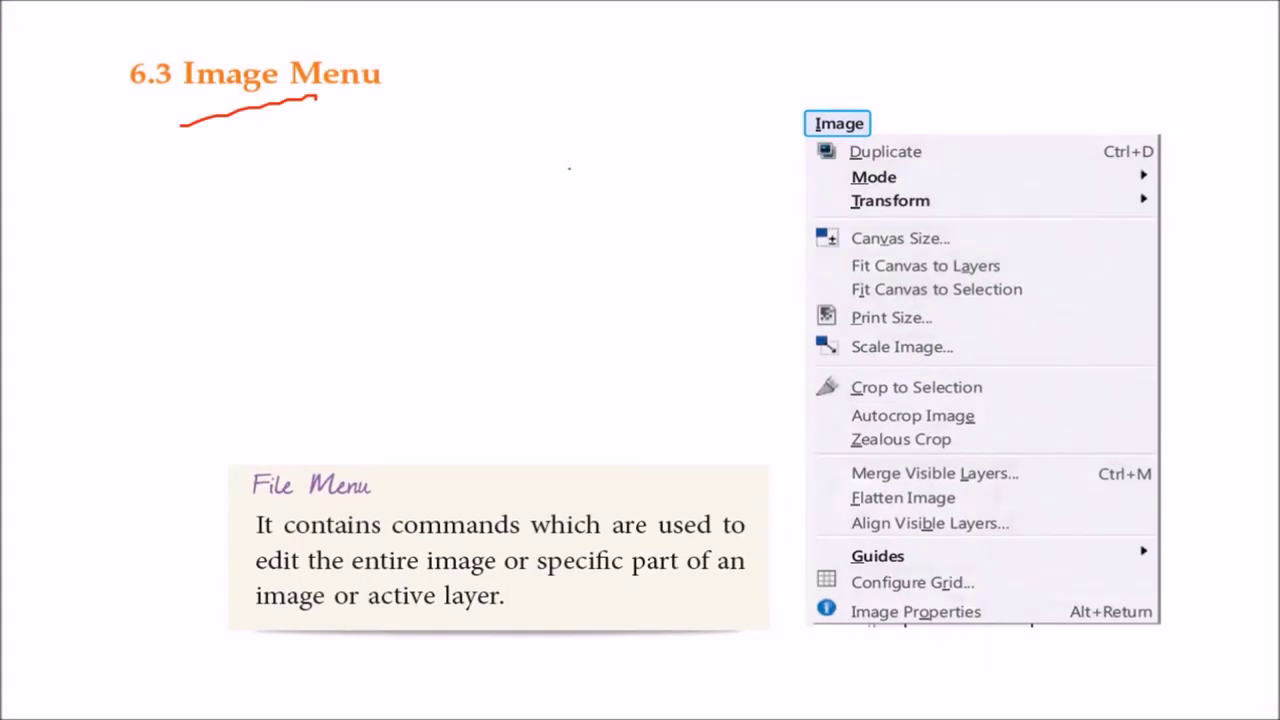
left_click_drag(113, 524, 205, 513)
key("Right")
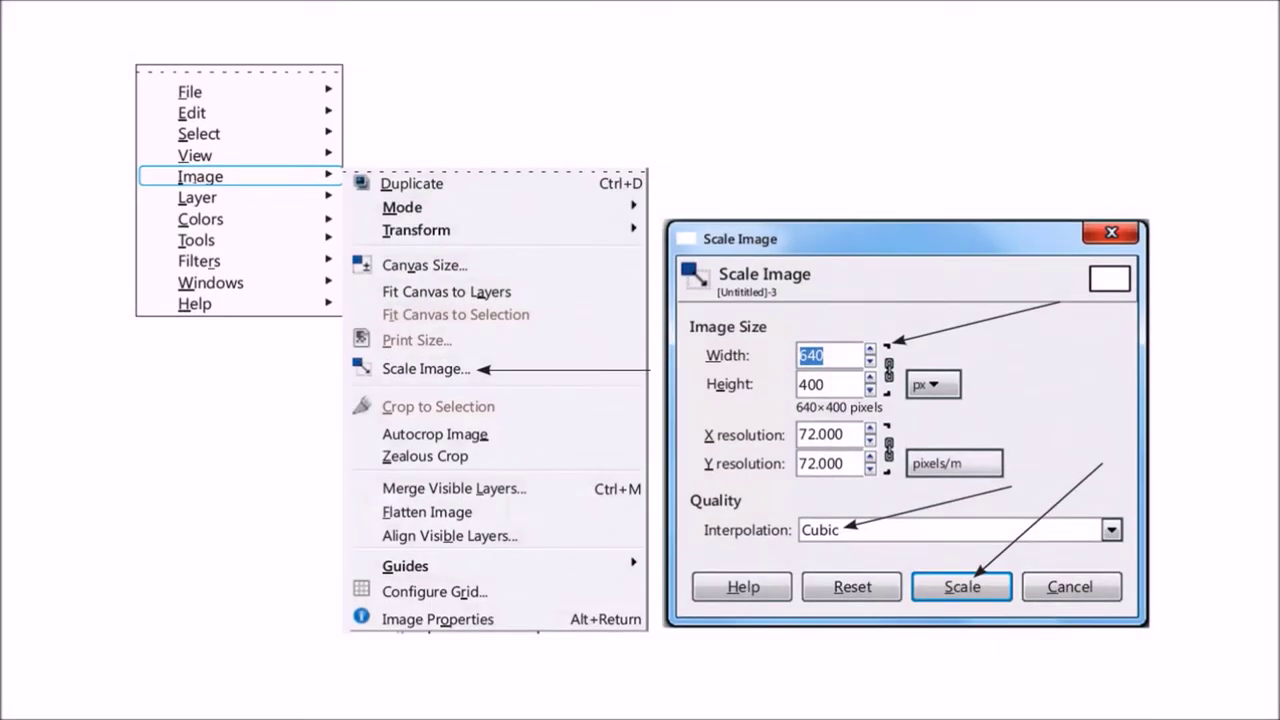
Step: Circle Scale Image in red ink, then reach the JPEG export slide with Quality circled
mouse_move(478, 375)
left_mouse_down()
mouse_move(392, 334)
mouse_move(427, 381)
left_mouse_up()
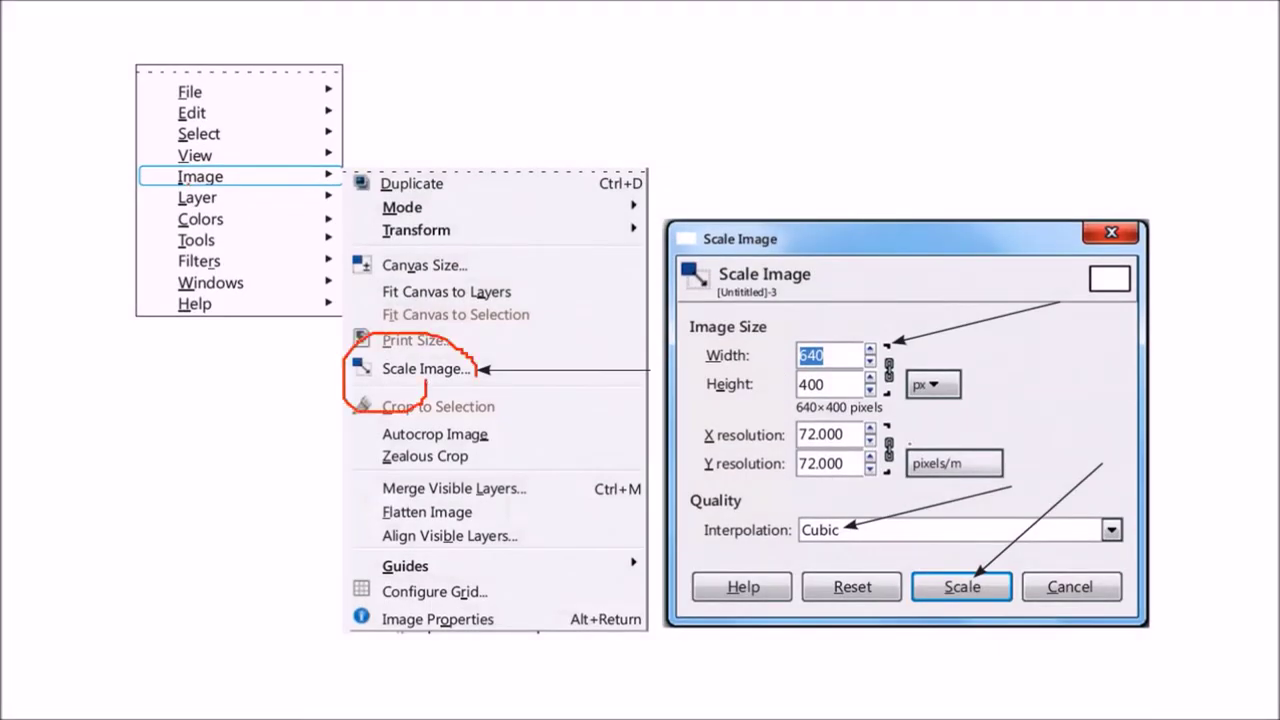
key("Right")
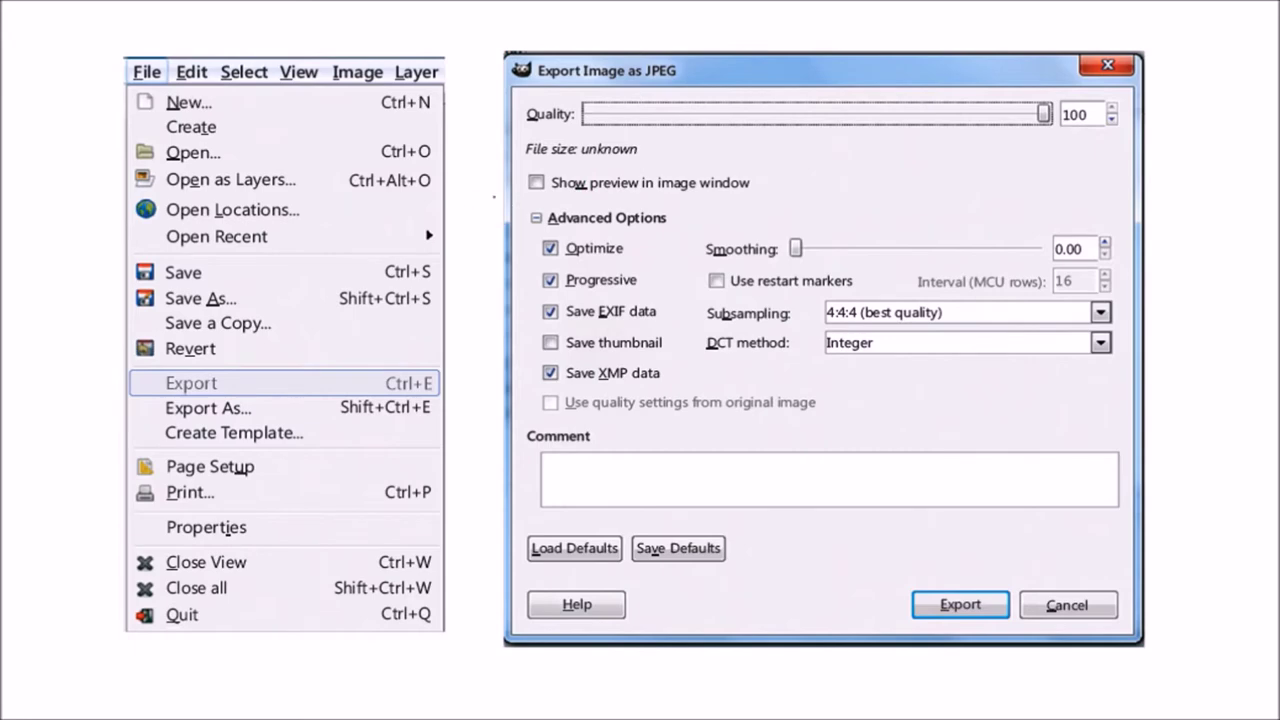
key("Left")
left_click_drag(598, 75, 598, 100)
key("Right")
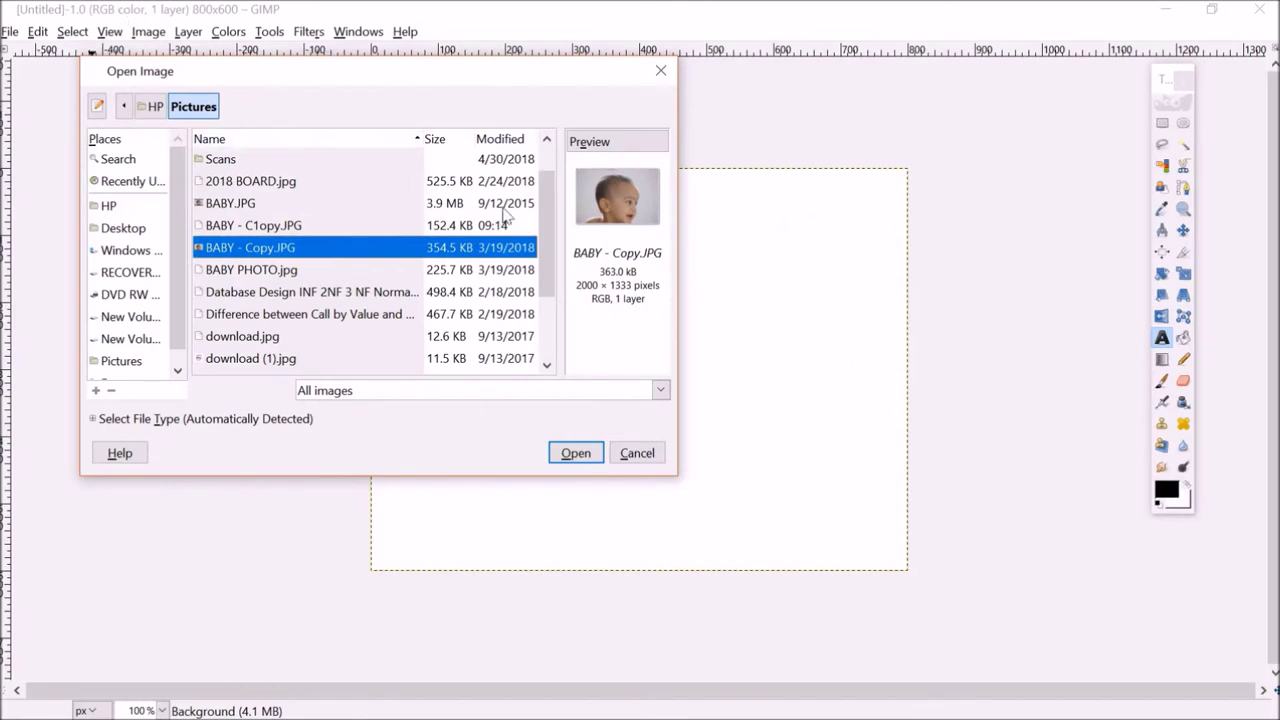
Step: Discard the untitled image using Close without Saving
double_click(300, 250)
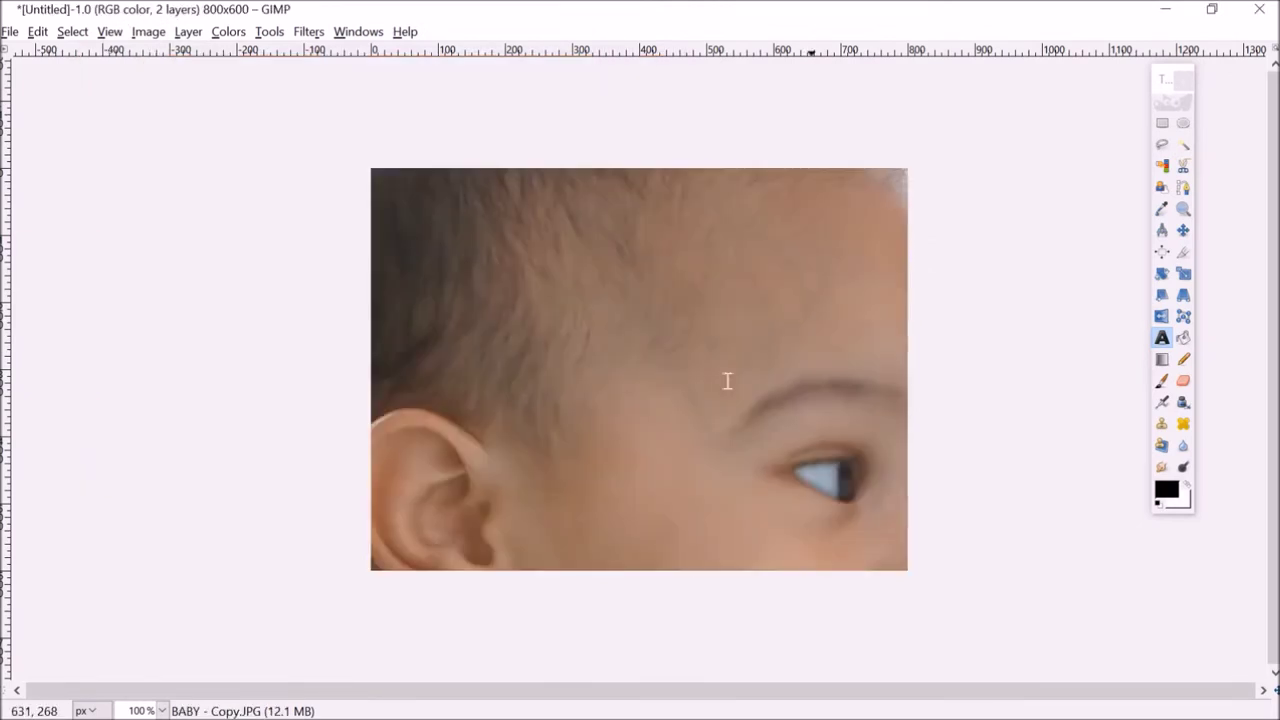
left_click(10, 31)
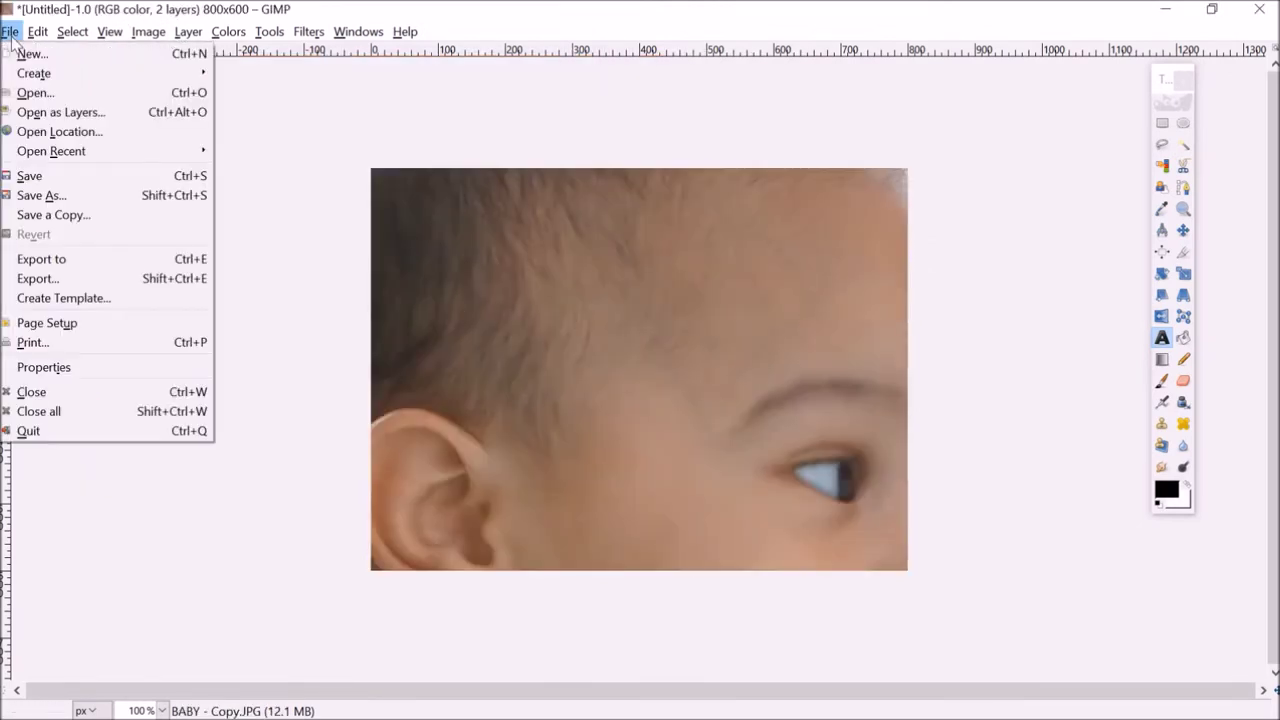
left_click(56, 398)
left_click(650, 462)
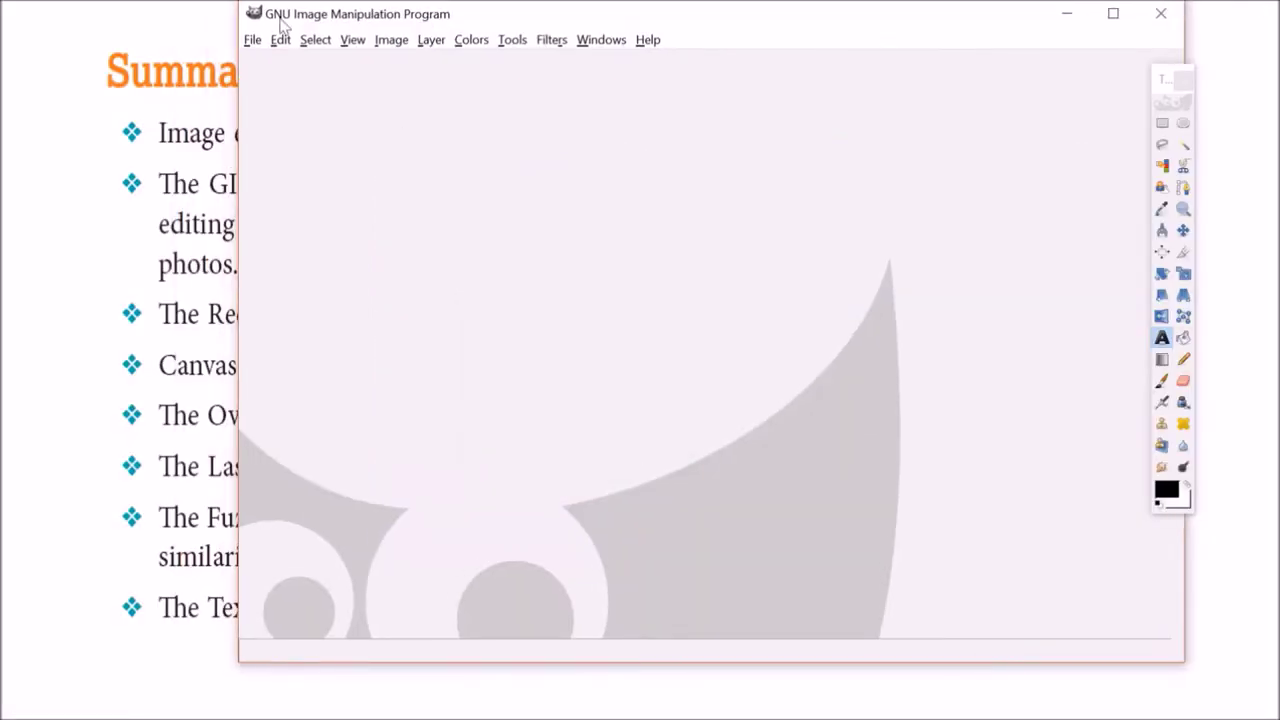
Step: Open BABY PHOTO.jpg from the Pictures folder and maximize the GIMP window
left_click(255, 42)
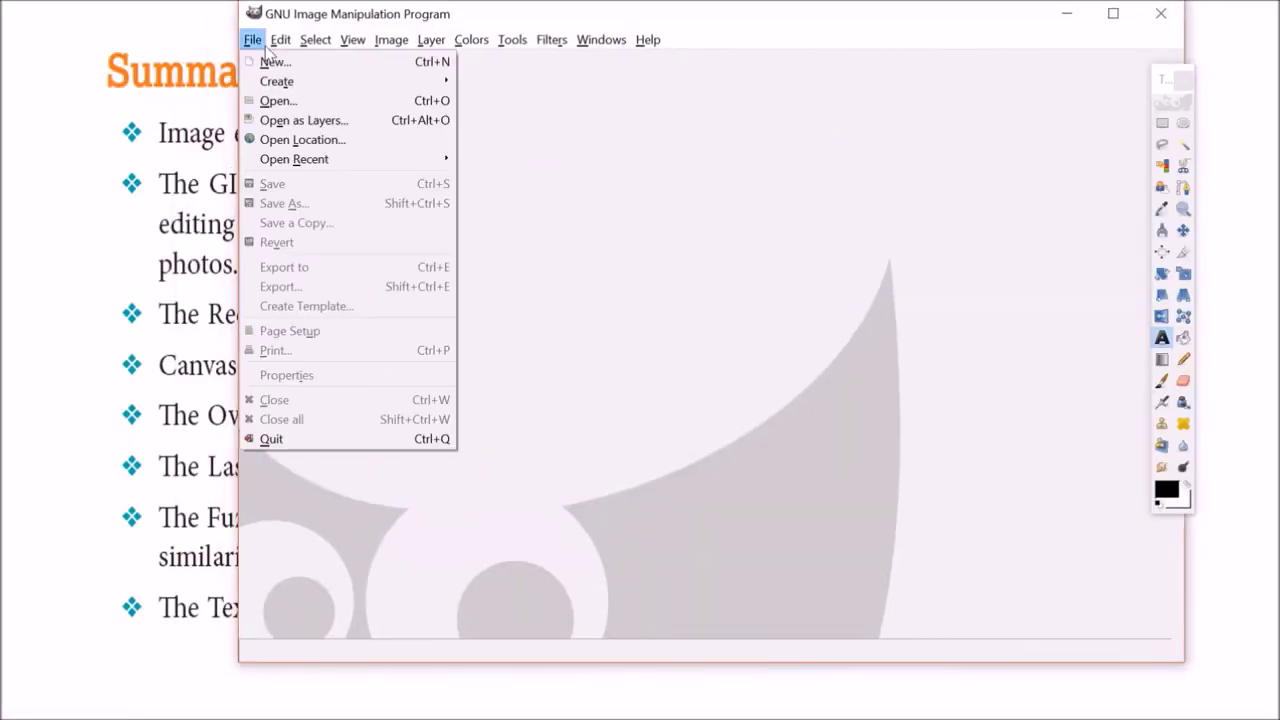
left_click(293, 110)
left_click(280, 228)
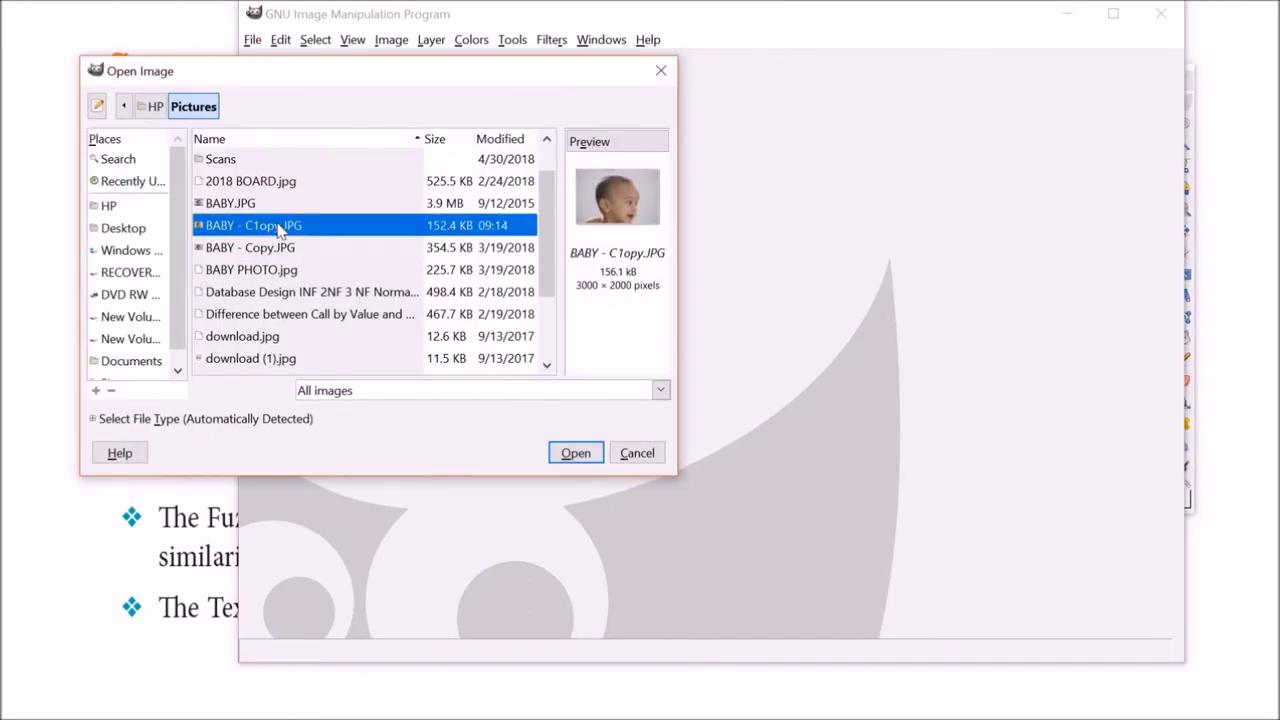
left_click(265, 248)
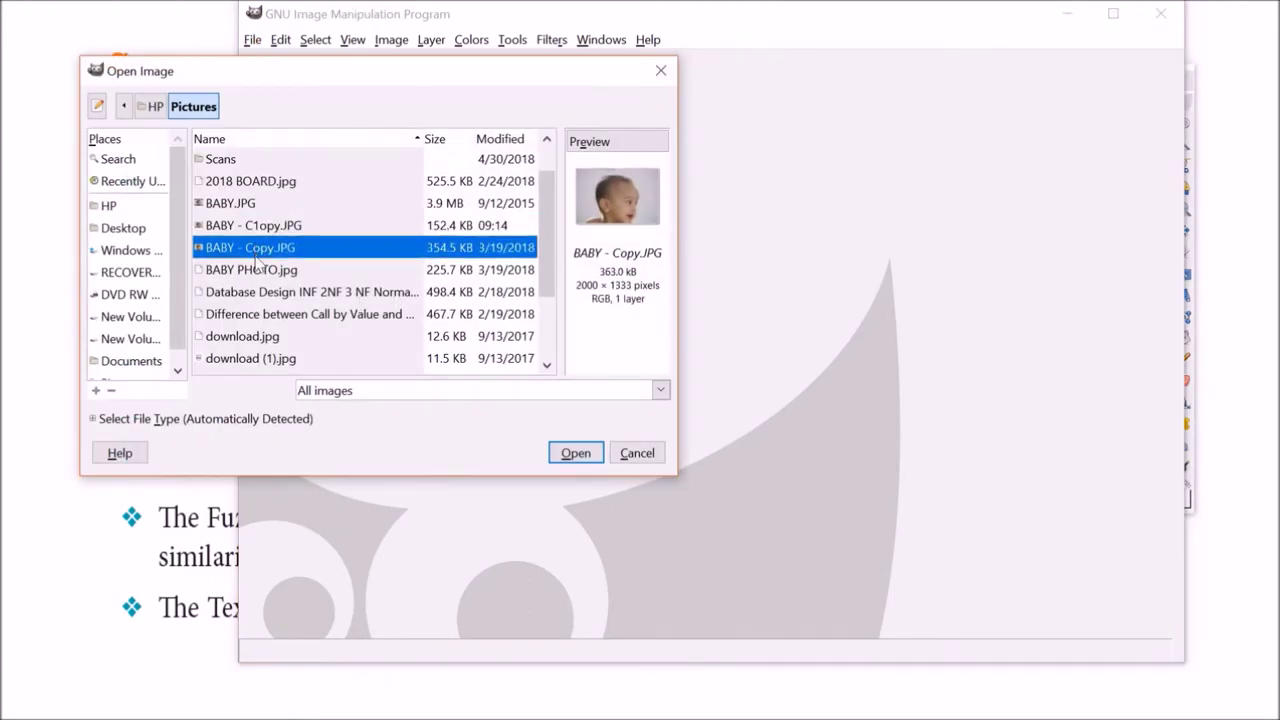
double_click(260, 270)
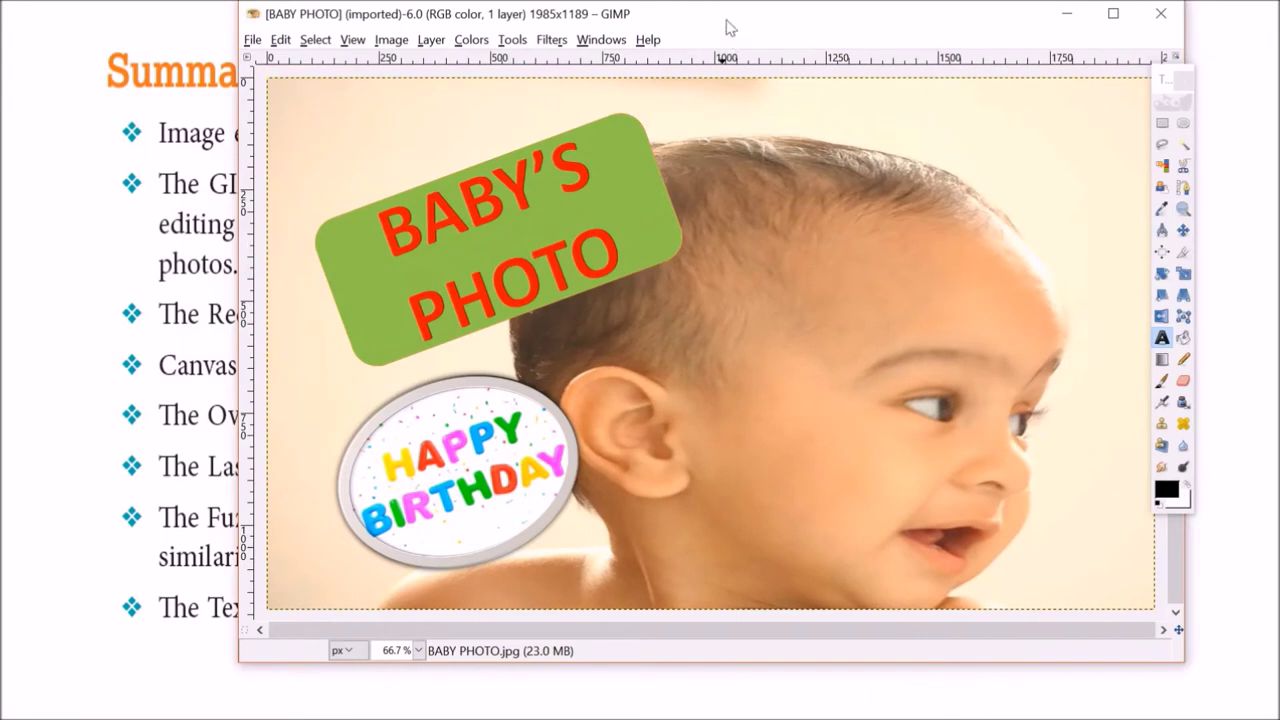
left_click(1113, 15)
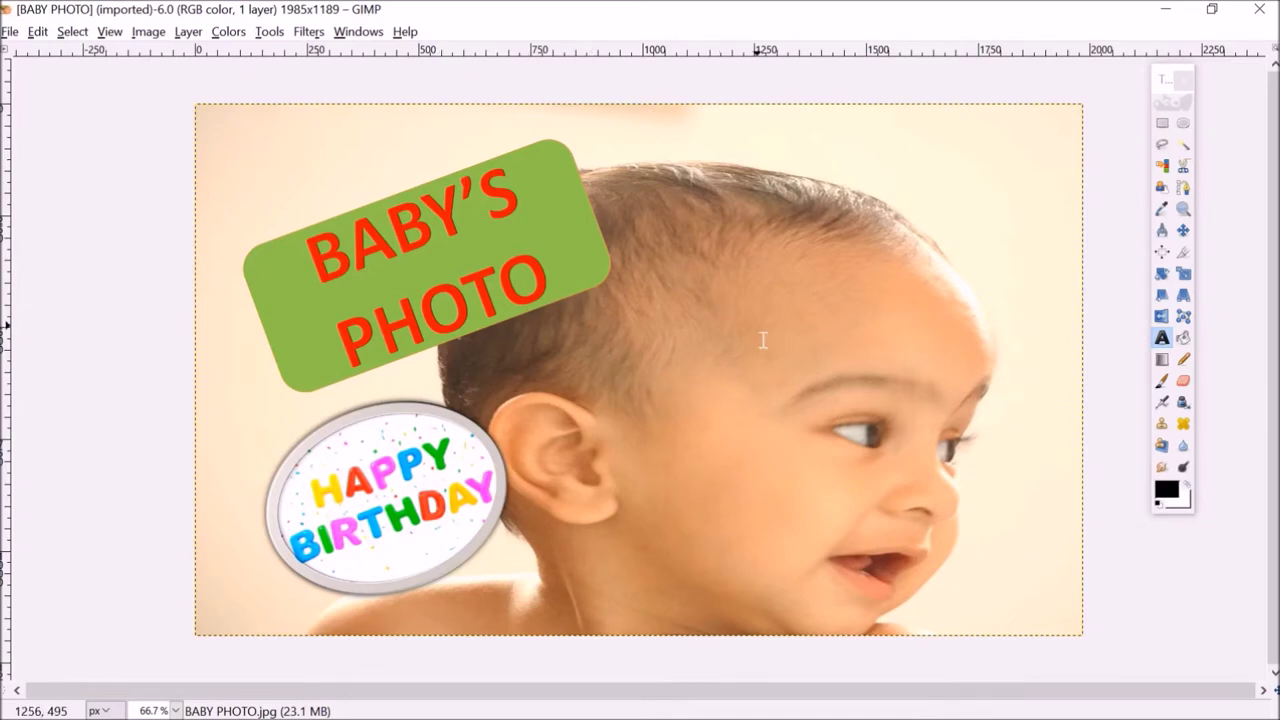
Step: Select a rectangle just inside the photo's edges with Rectangle Select
right_click(737, 386)
left_click(708, 402)
right_click(754, 441)
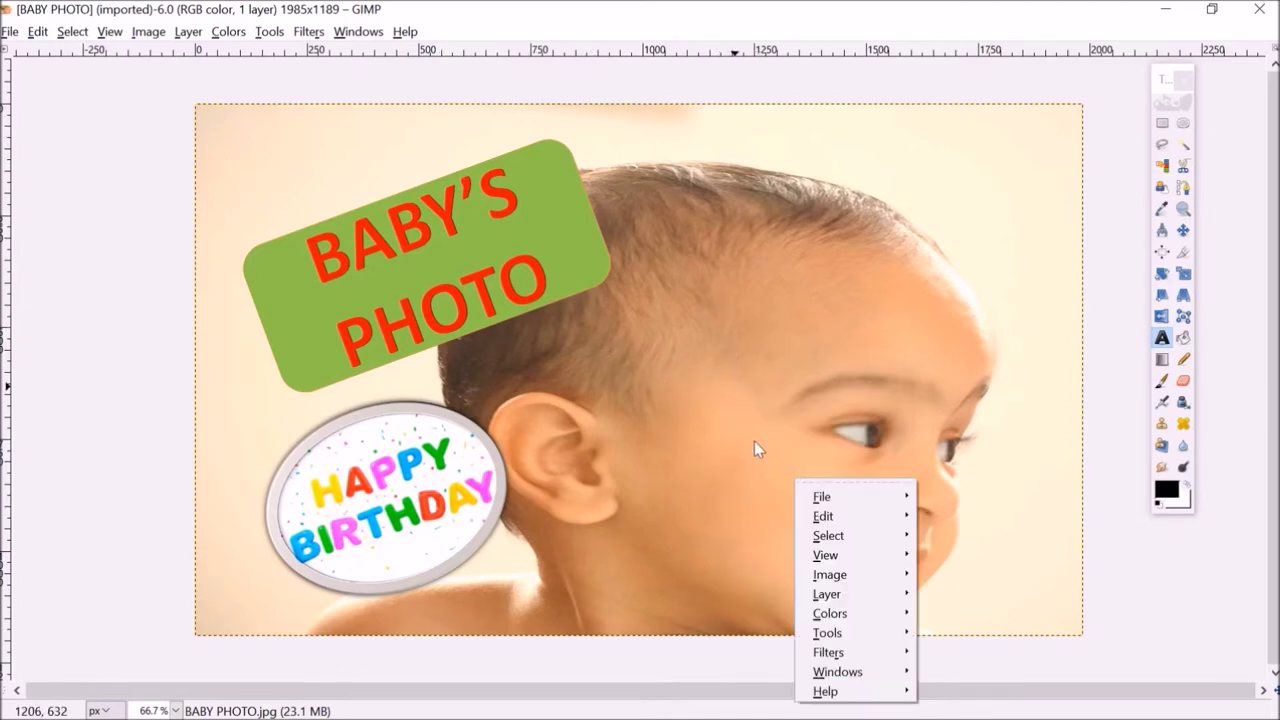
left_click(858, 589)
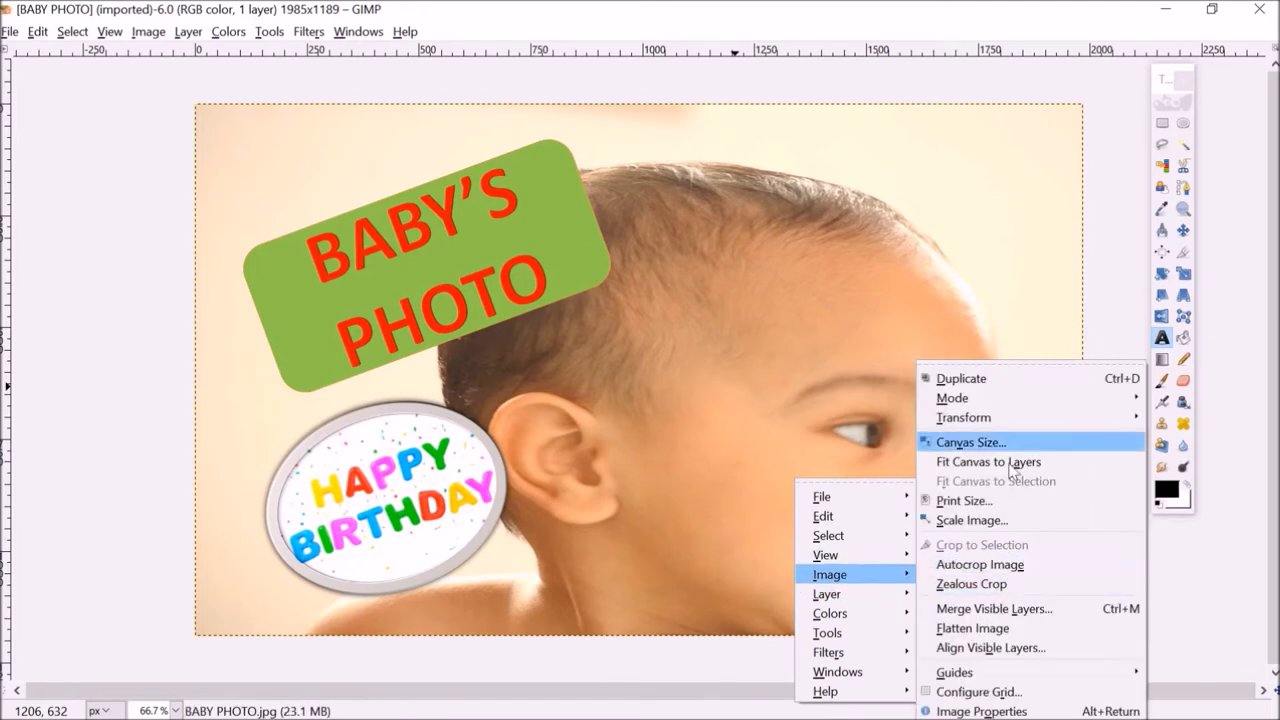
left_click(1037, 209)
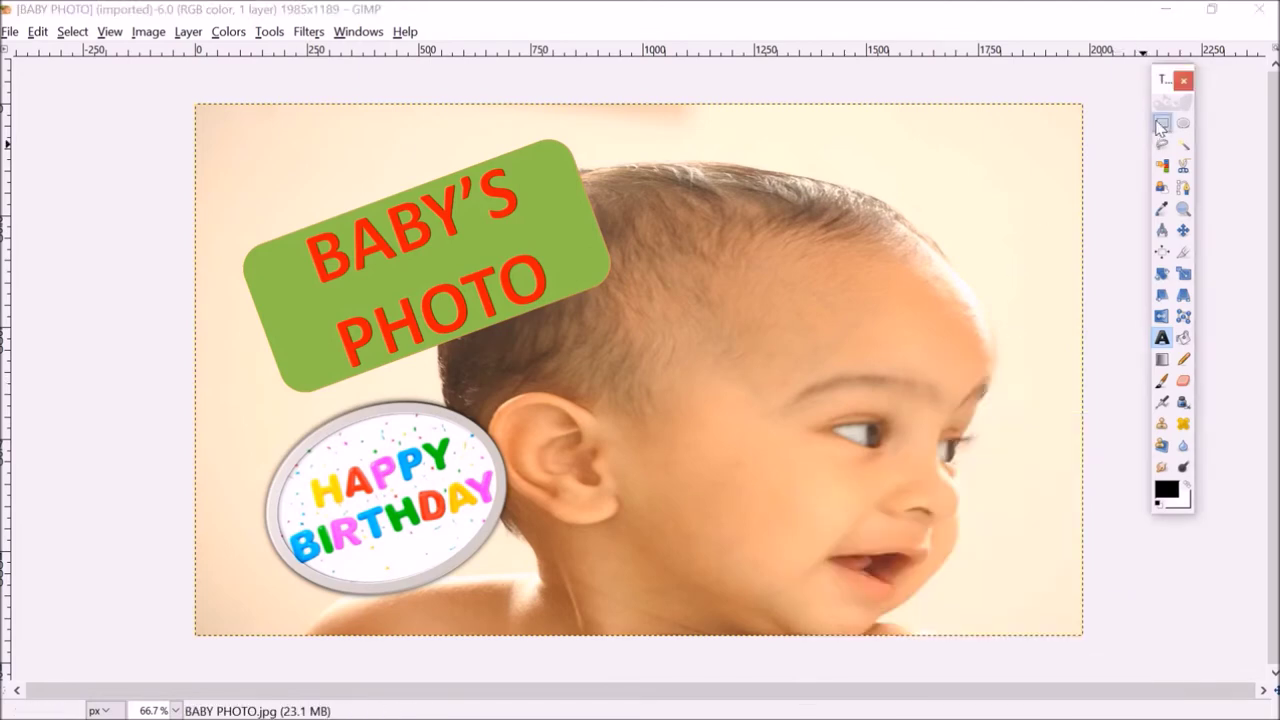
left_click(1160, 125)
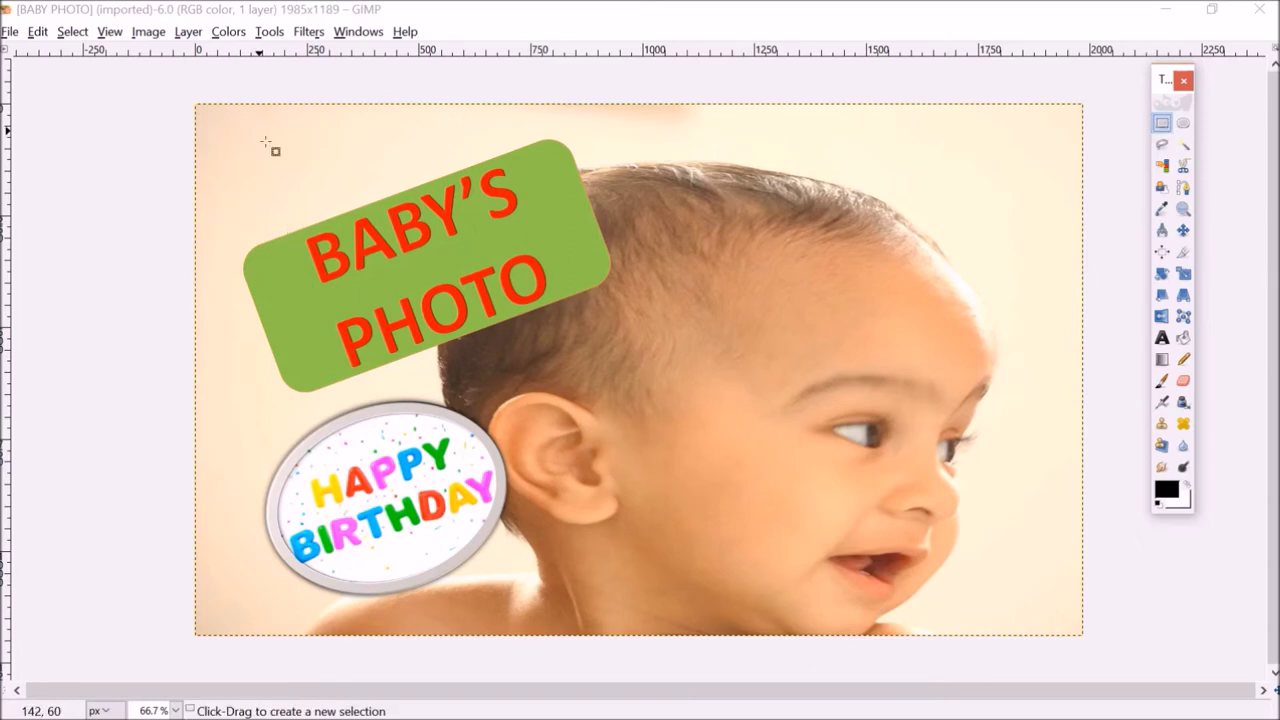
left_click_drag(209, 131, 1036, 617)
Step: Crop the photo to the selection, leaving a 1849 × 1089 image
right_click(786, 470)
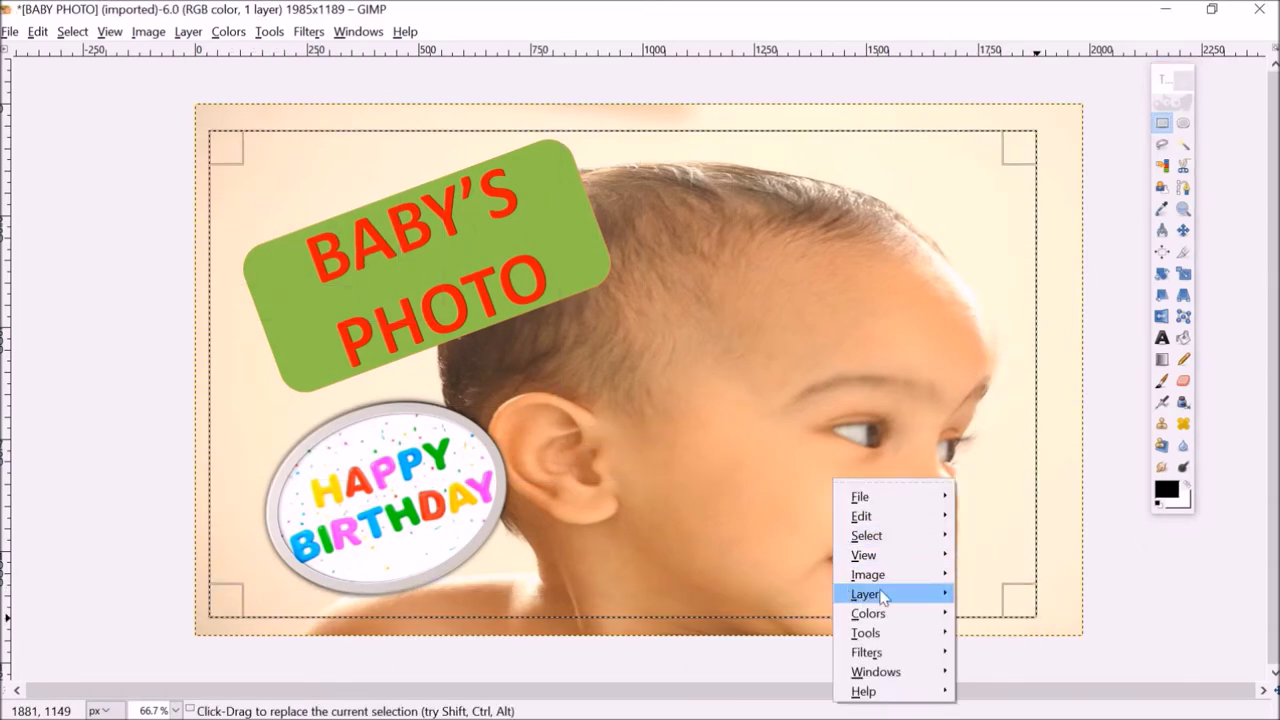
mouse_move(880, 574)
left_click(1020, 545)
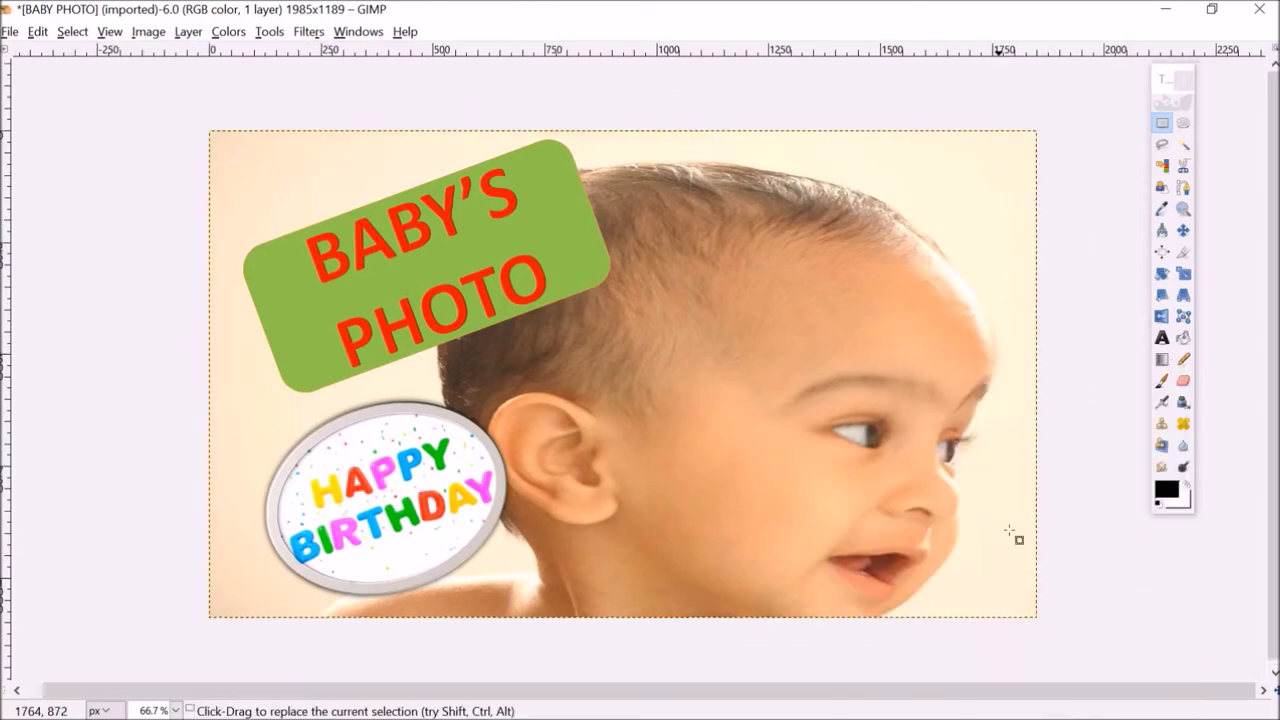
left_click(142, 31)
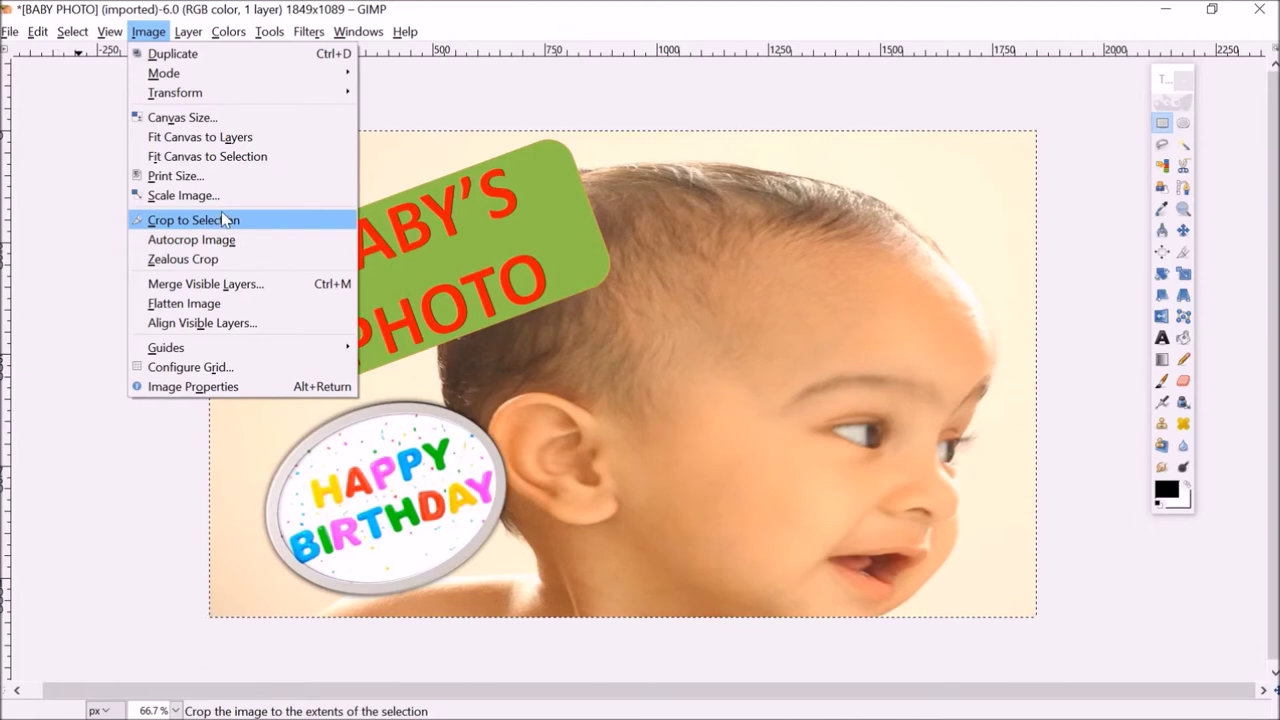
left_click(322, 432)
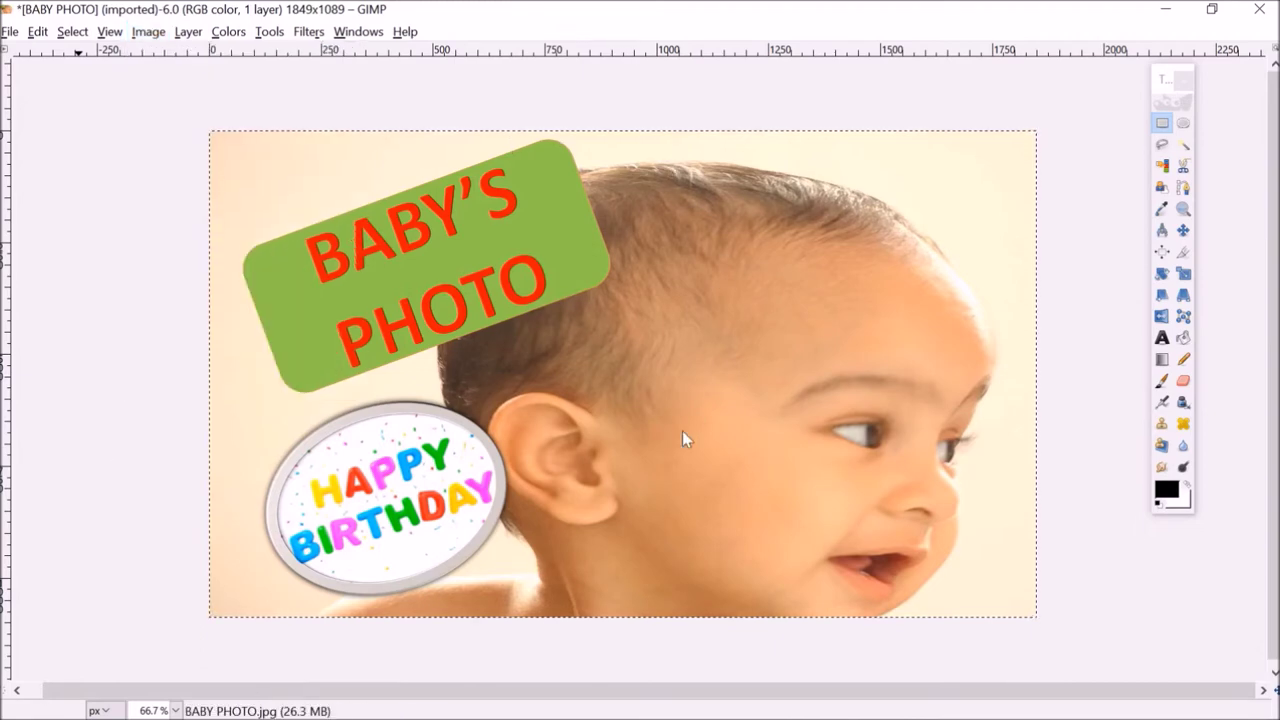
left_click(143, 31)
Step: Scale the photo to 1500 px wide with linked proportions, giving 1500 × 883
left_click(183, 195)
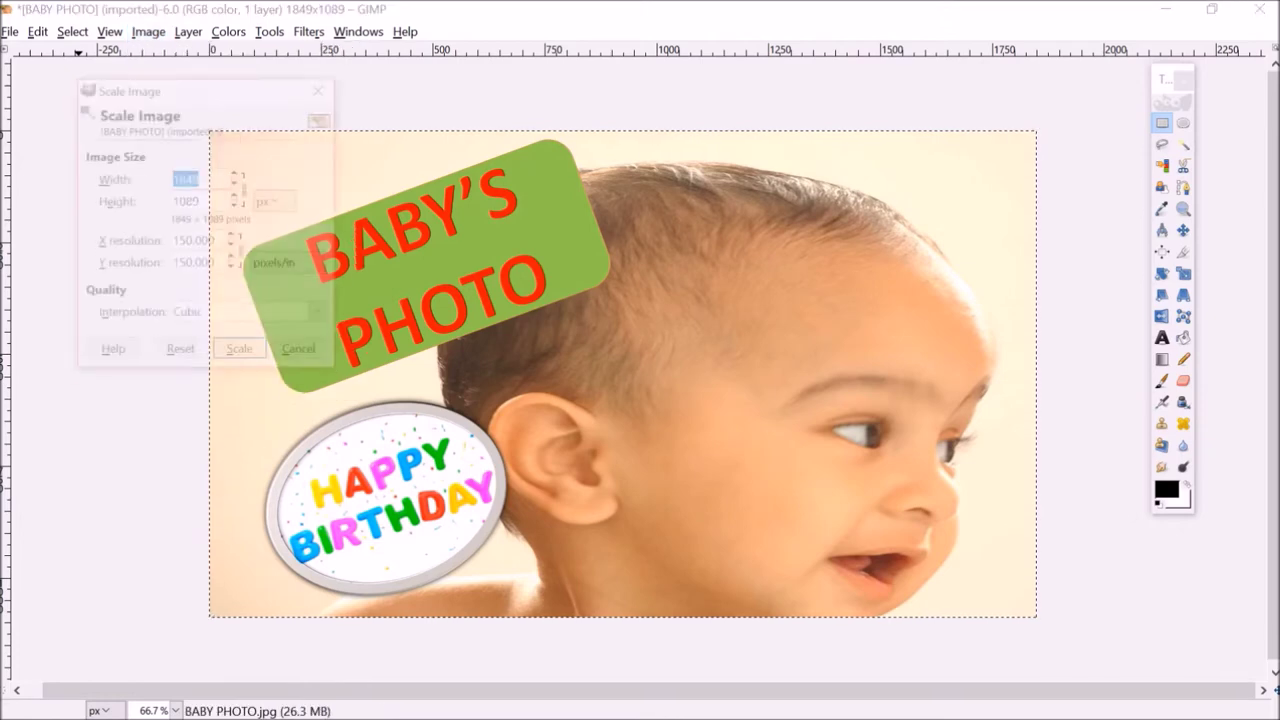
left_click(322, 86)
right_click(754, 467)
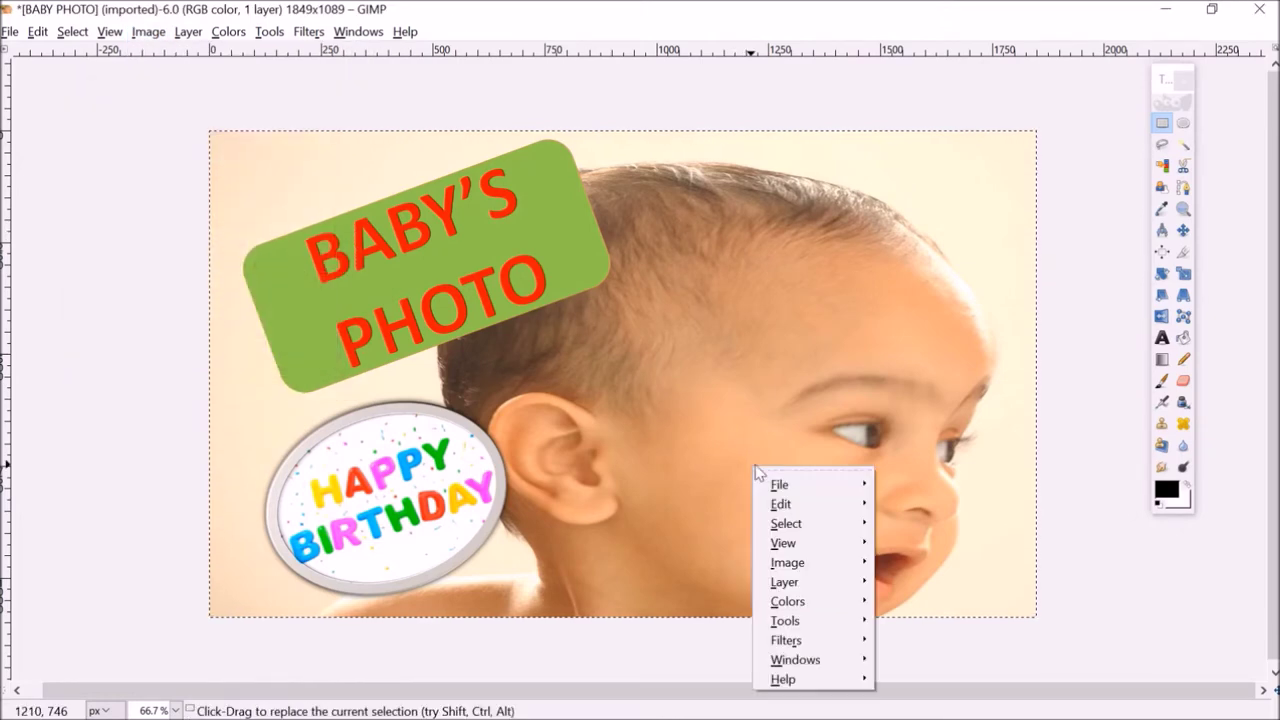
mouse_move(815, 566)
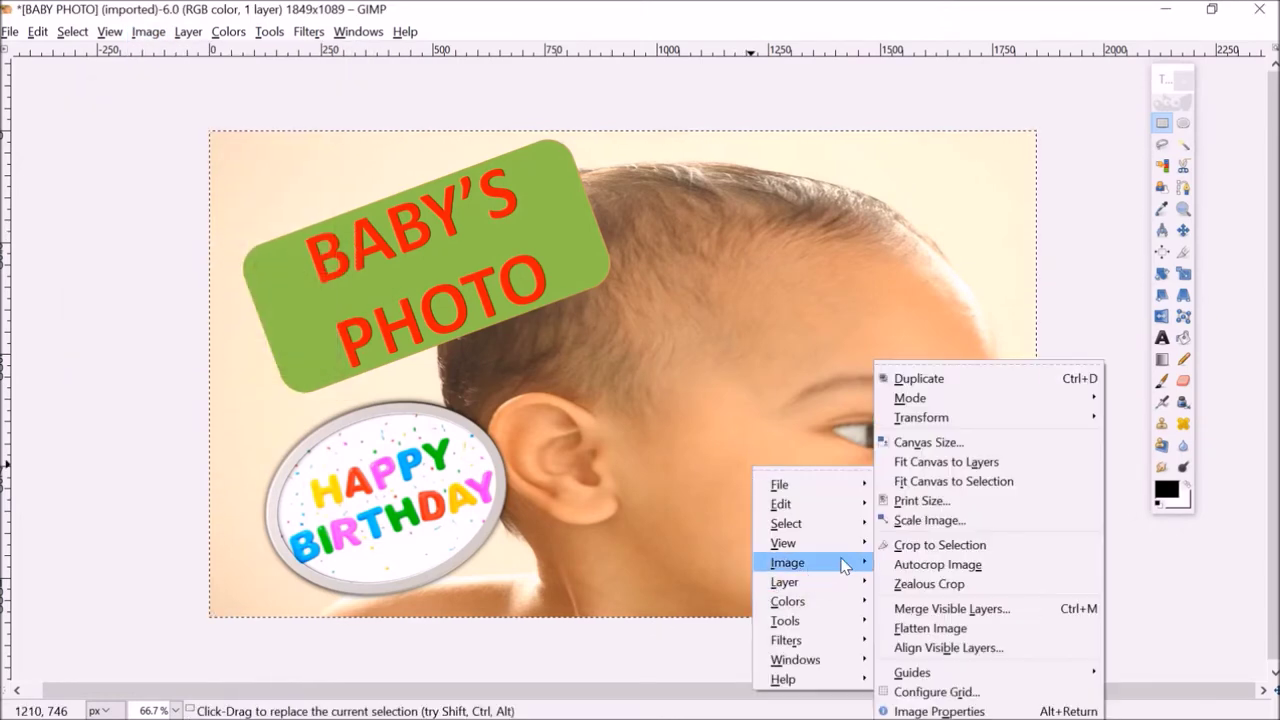
left_click(929, 524)
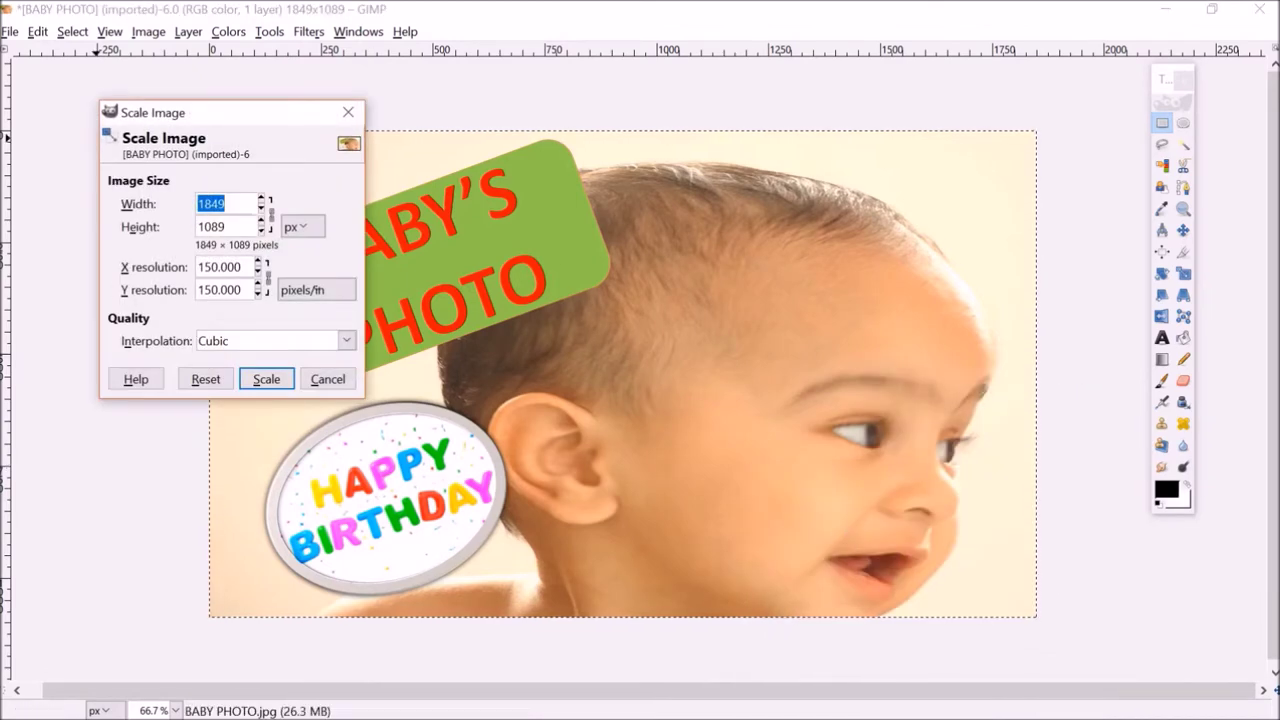
type("1500")
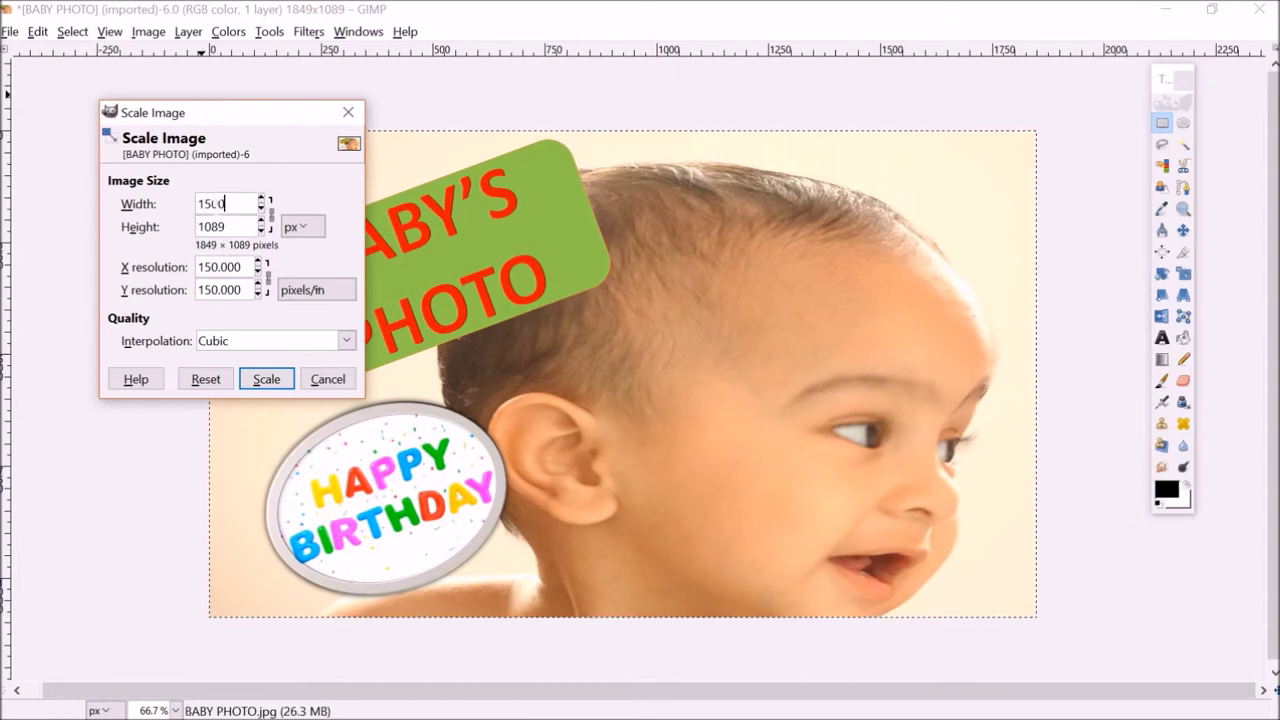
left_click(264, 379)
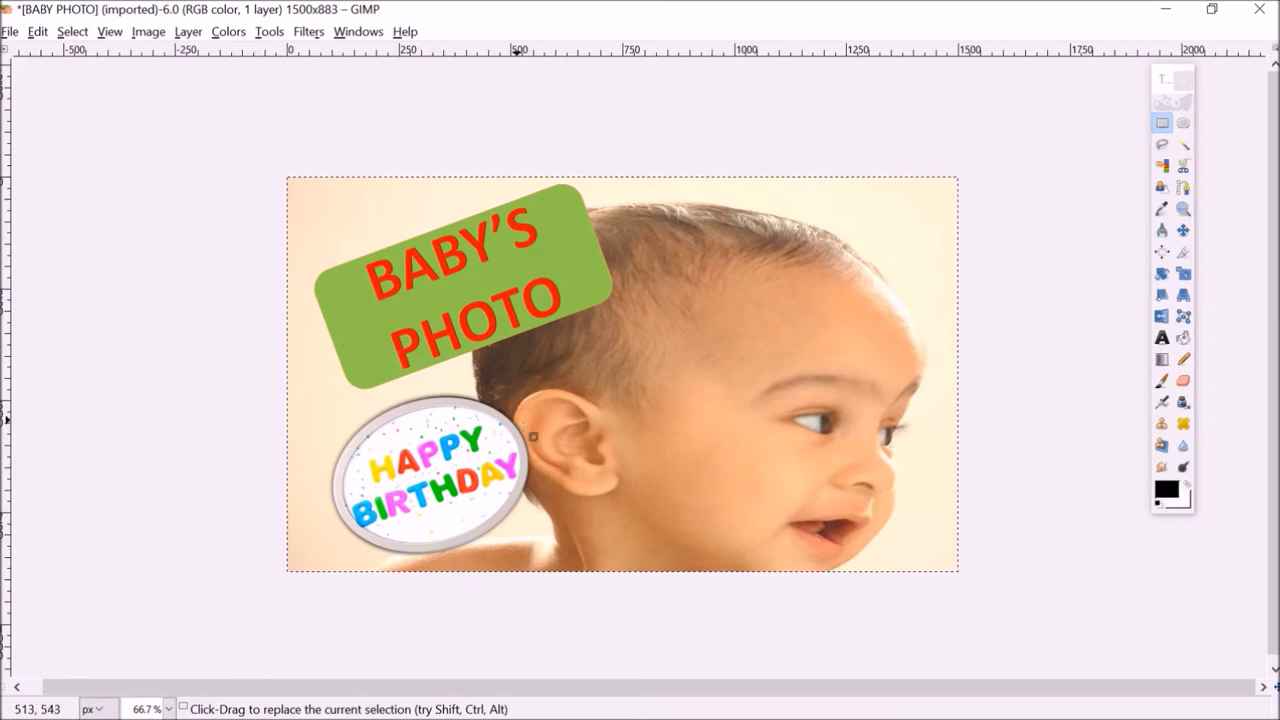
Step: Export the photo under the new name BABY PHOTO1.jpg in Pictures
left_click(9, 31)
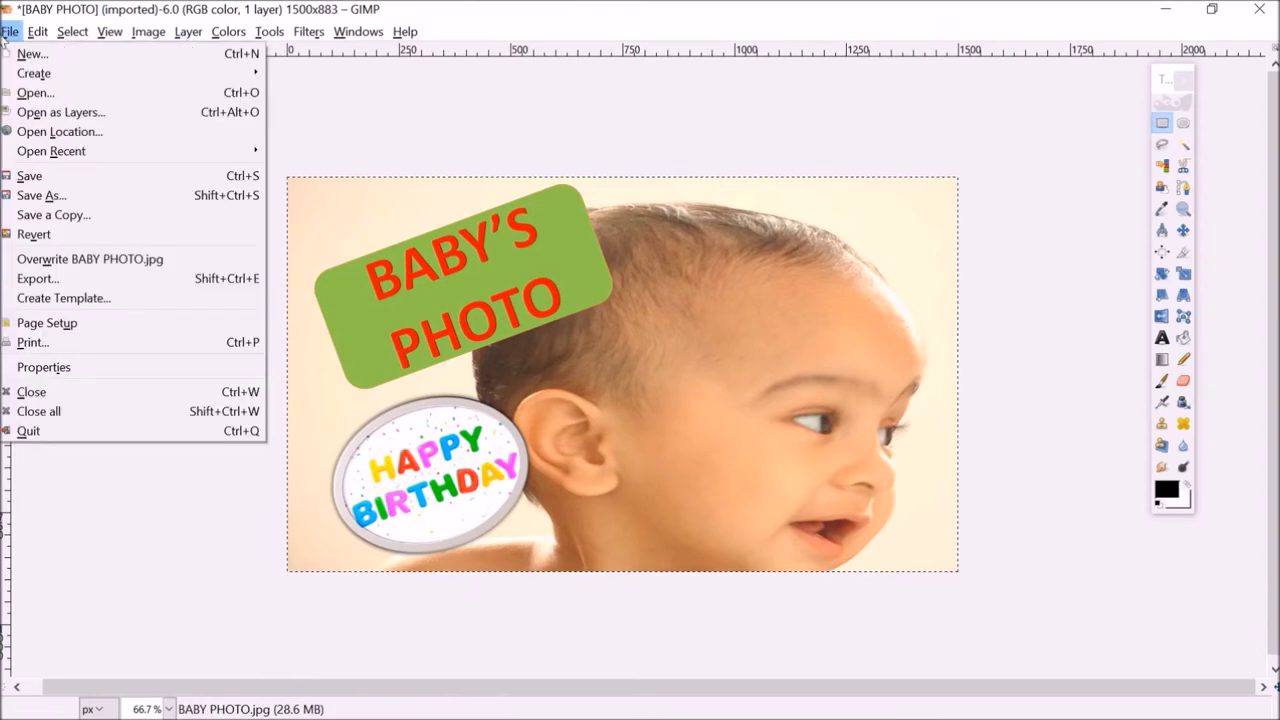
left_click(92, 278)
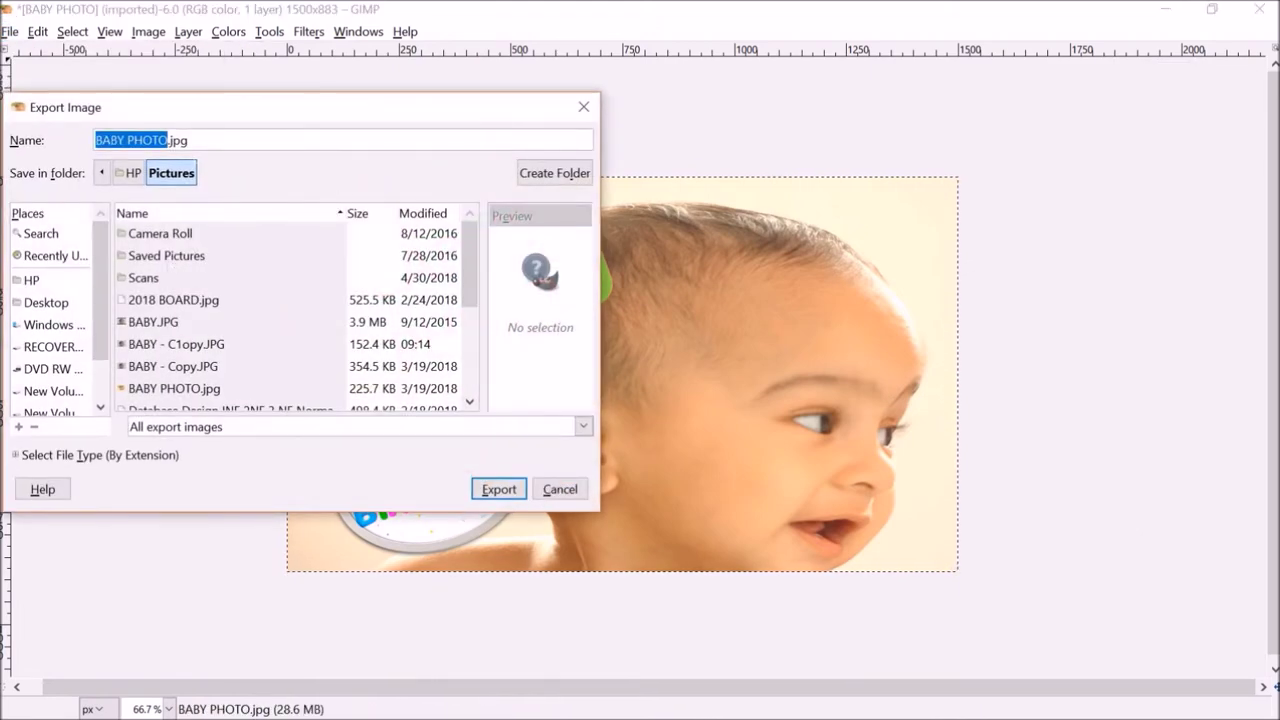
left_click(158, 140)
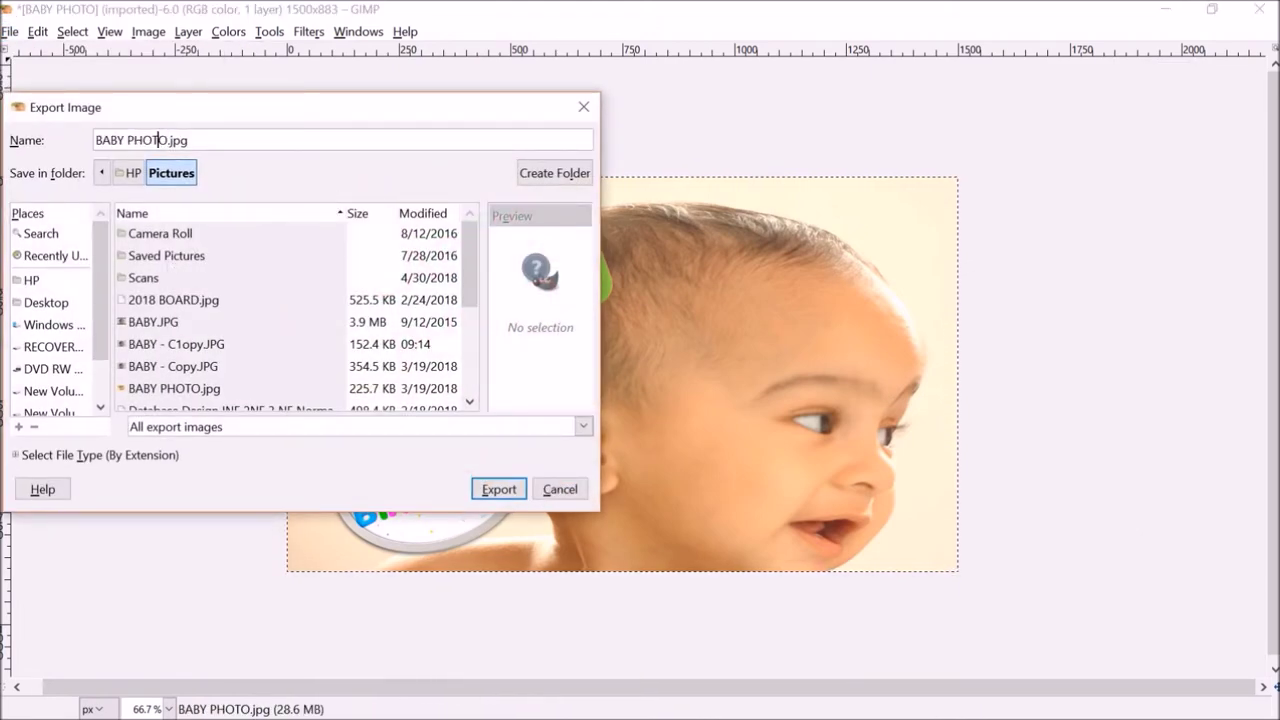
type("1")
left_click(499, 489)
left_click_drag(378, 118, 454, 132)
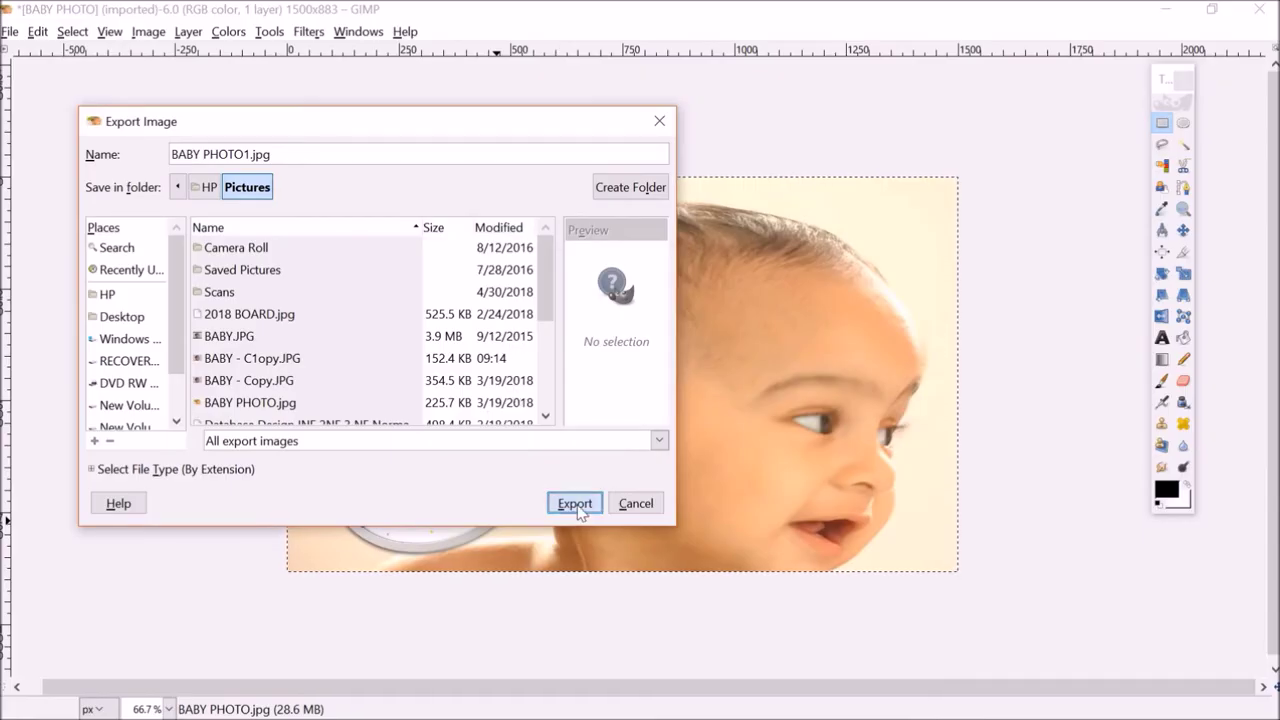
left_click(576, 505)
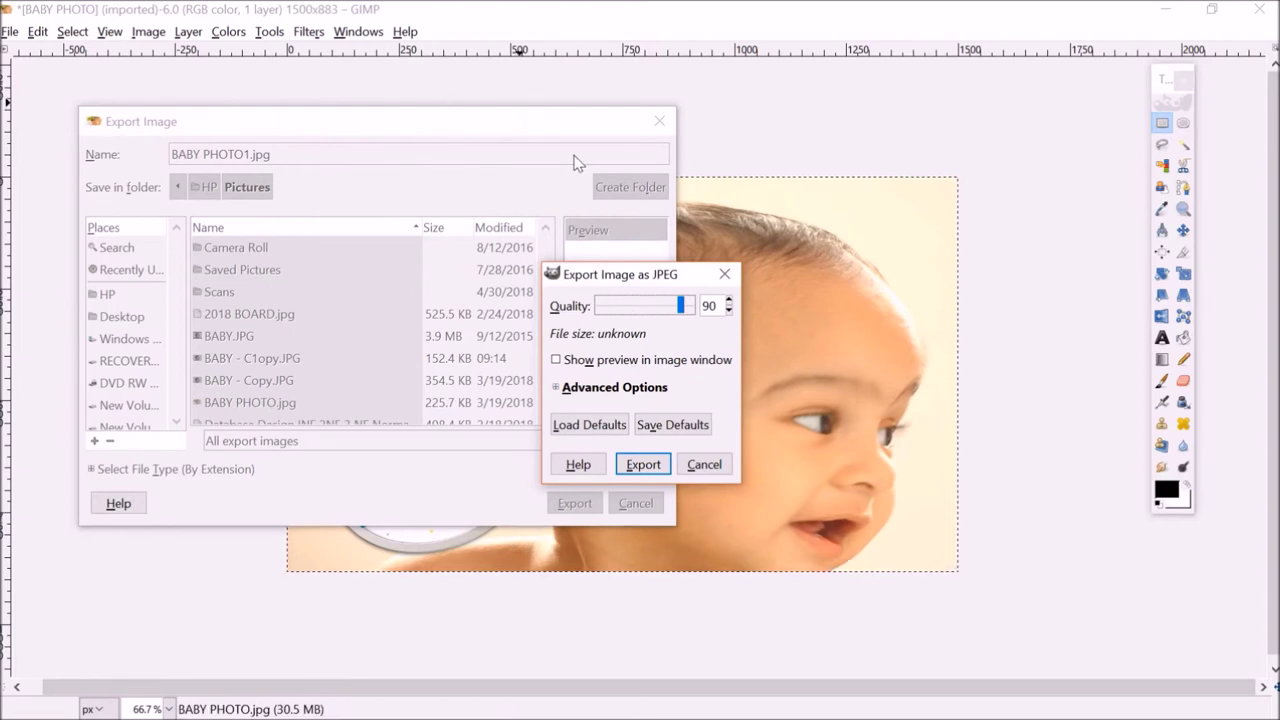
Step: Lower the JPEG quality to 40 and complete the export
left_click_drag(681, 309, 636, 311)
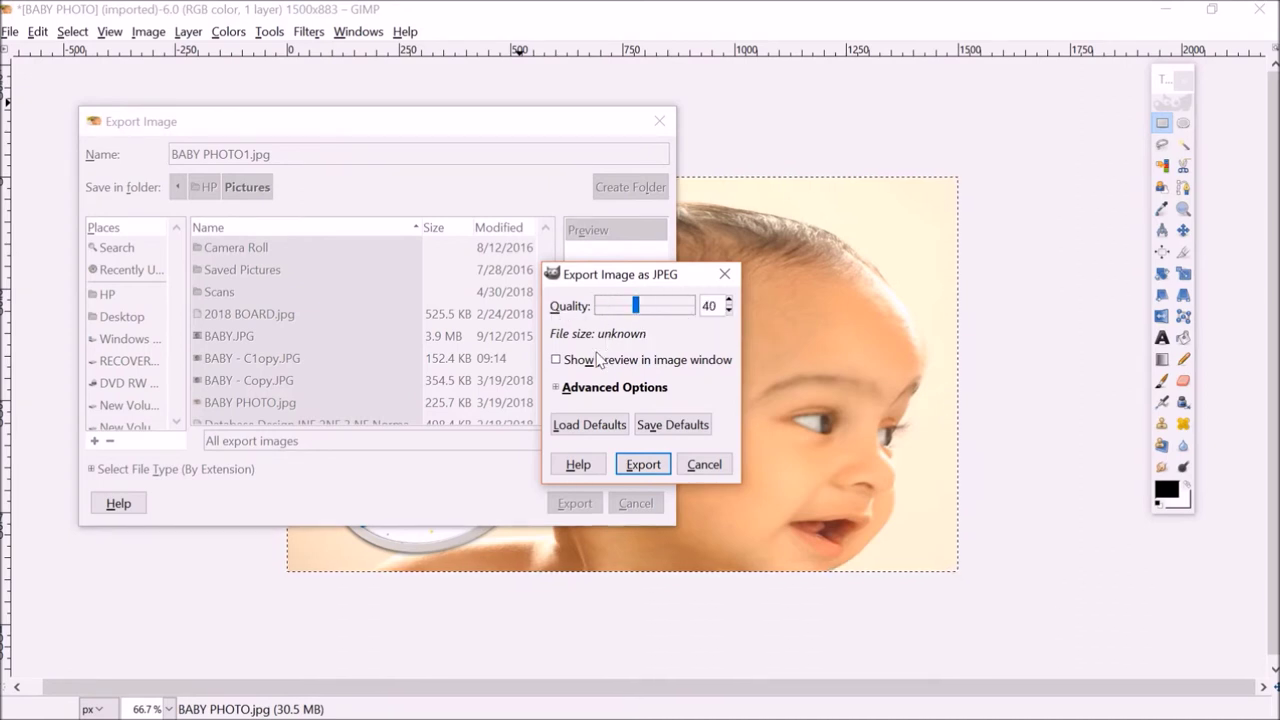
left_click(664, 463)
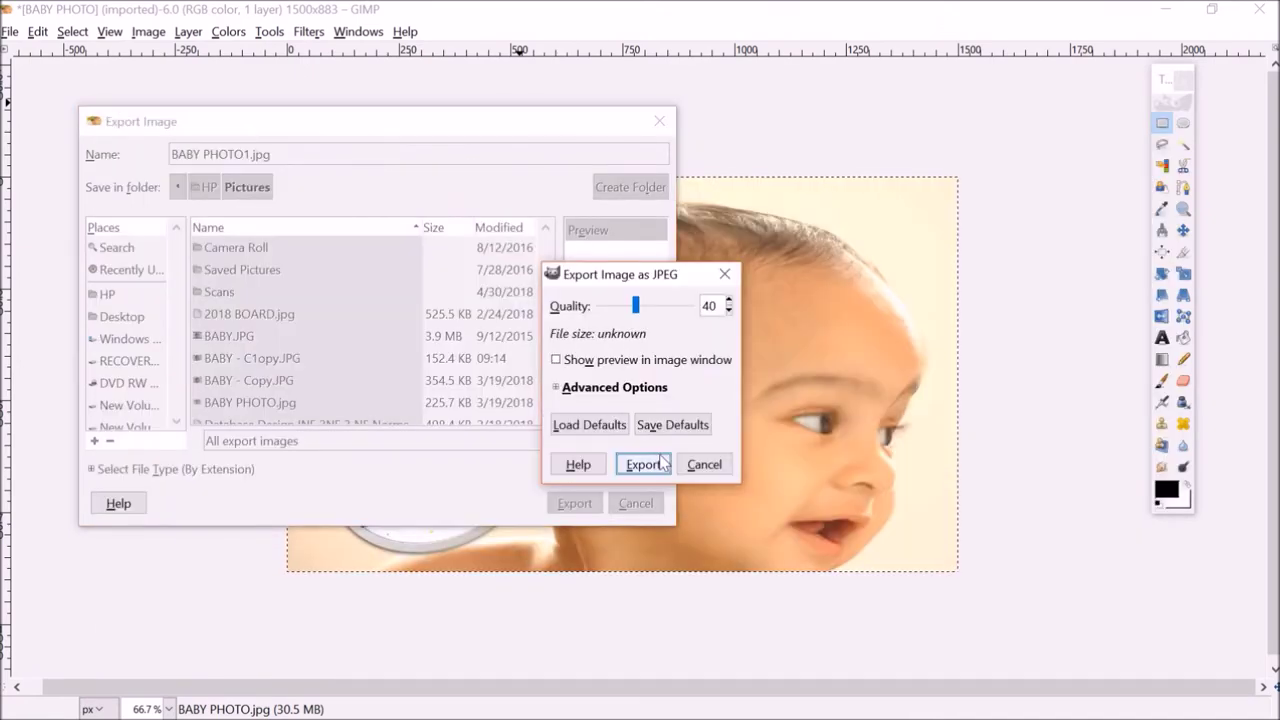
left_click(662, 463)
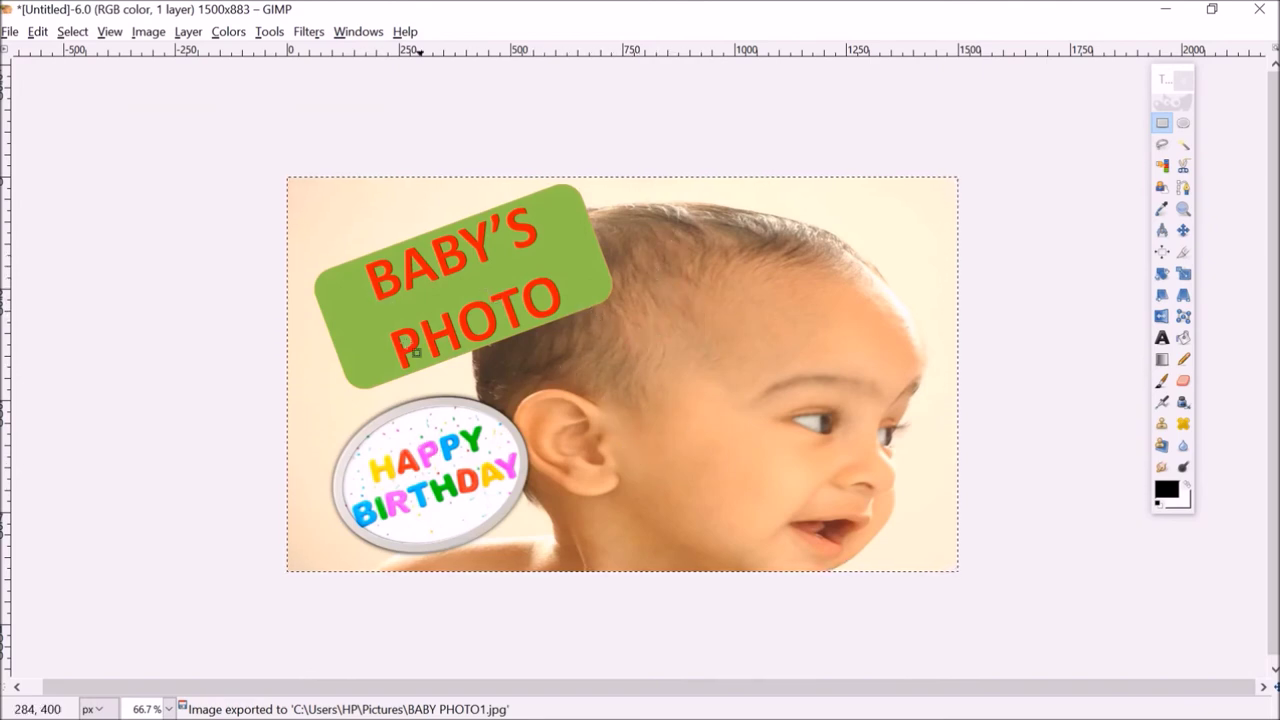
Step: Switch back to the PowerPoint slide show with Alt+Tab
key("alt+Tab")
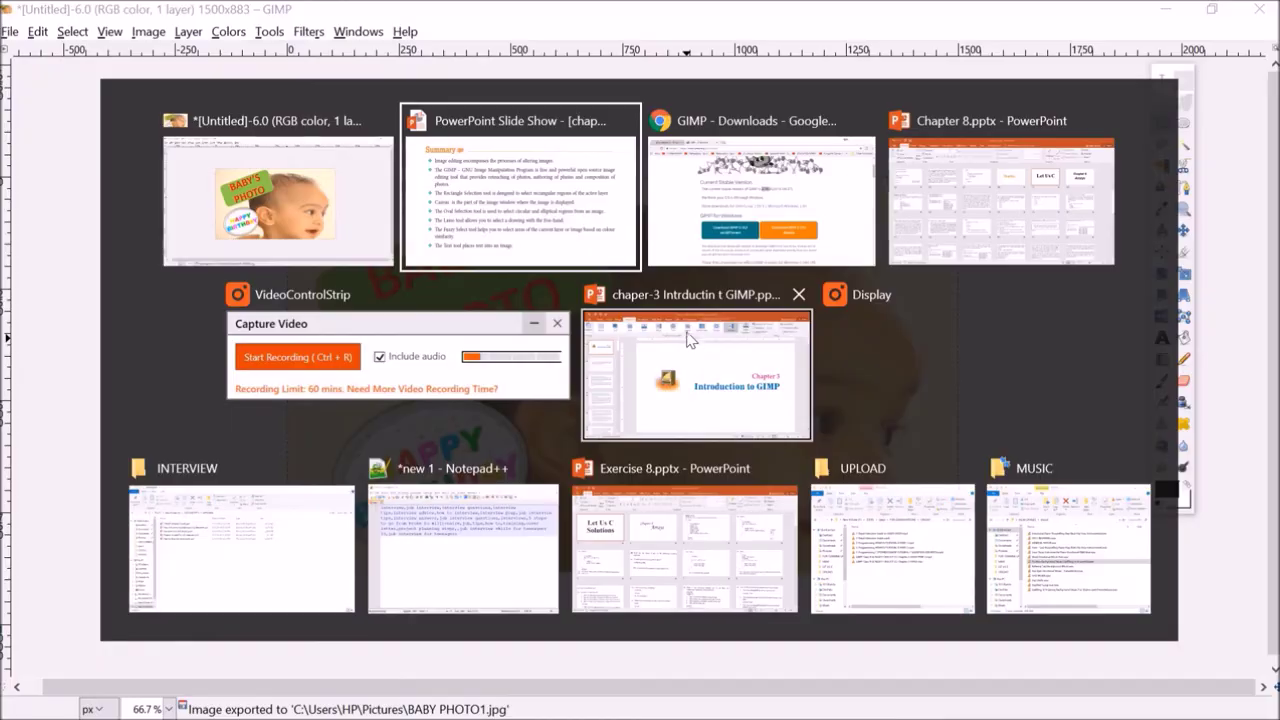